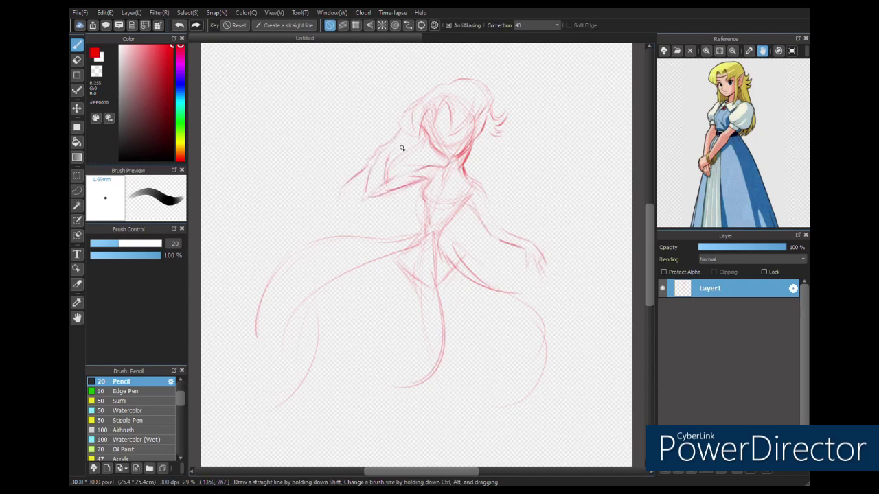
# Sketch the flowing skirt's folds and billowing hem from the waist in red #FF0000 with the Pencil brush at size 20
pyautogui.moveTo(483, 187); pyautogui.dragTo(516, 236)
pyautogui.moveTo(431, 226)
pyautogui.mouseDown()
pyautogui.moveTo(425, 268)
pyautogui.moveTo(351, 258)
pyautogui.moveTo(279, 277)
pyautogui.mouseUp()
pyautogui.moveTo(323, 330); pyautogui.dragTo(288, 350)
pyautogui.moveTo(420, 241)
pyautogui.mouseDown()
pyautogui.moveTo(310, 337)
pyautogui.moveTo(298, 404)
pyautogui.mouseUp()
pyautogui.moveTo(450, 302); pyautogui.dragTo(295, 445)
pyautogui.moveTo(439, 237); pyautogui.dragTo(481, 316)
pyautogui.moveTo(420, 224); pyautogui.dragTo(335, 228)
pyautogui.moveTo(281, 354); pyautogui.dragTo(220, 347)
pyautogui.moveTo(445, 237); pyautogui.dragTo(430, 445)
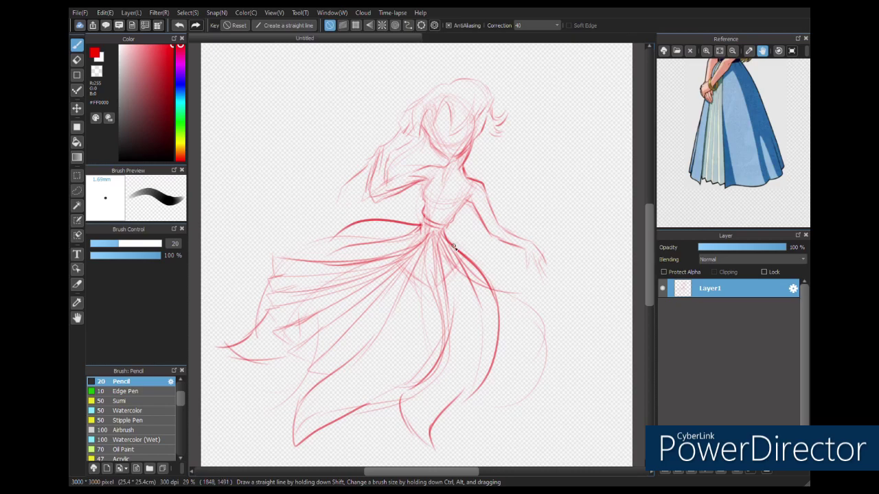
# Sketch the right side of the skirt with its curved hem, plus the legs and feet beneath it
pyautogui.moveTo(445, 234); pyautogui.dragTo(498, 284)
pyautogui.moveTo(501, 312)
pyautogui.mouseDown()
pyautogui.moveTo(564, 331)
pyautogui.moveTo(488, 375)
pyautogui.mouseUp()
pyautogui.moveTo(416, 291); pyautogui.dragTo(405, 352)
pyautogui.moveTo(412, 347); pyautogui.dragTo(486, 428)
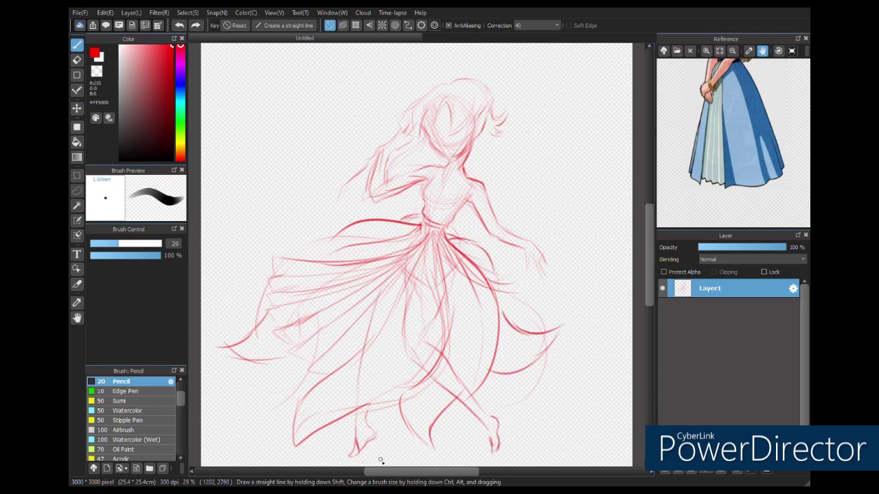
# Sketch the outline of the crown of hair and the long hair flowing out to both sides
pyautogui.moveTo(426, 89)
pyautogui.mouseDown()
pyautogui.moveTo(401, 136)
pyautogui.moveTo(505, 120)
pyautogui.mouseUp()
pyautogui.moveTo(398, 130); pyautogui.dragTo(295, 168)
pyautogui.moveTo(337, 148)
pyautogui.mouseDown()
pyautogui.moveTo(295, 191)
pyautogui.moveTo(333, 165)
pyautogui.mouseUp()
pyautogui.moveTo(493, 139); pyautogui.dragTo(547, 227)
# Sketch the dress bodice, the collar with its round brooch, and the puffed sleeve of the raised arm
pyautogui.scroll(3, 420, 169)
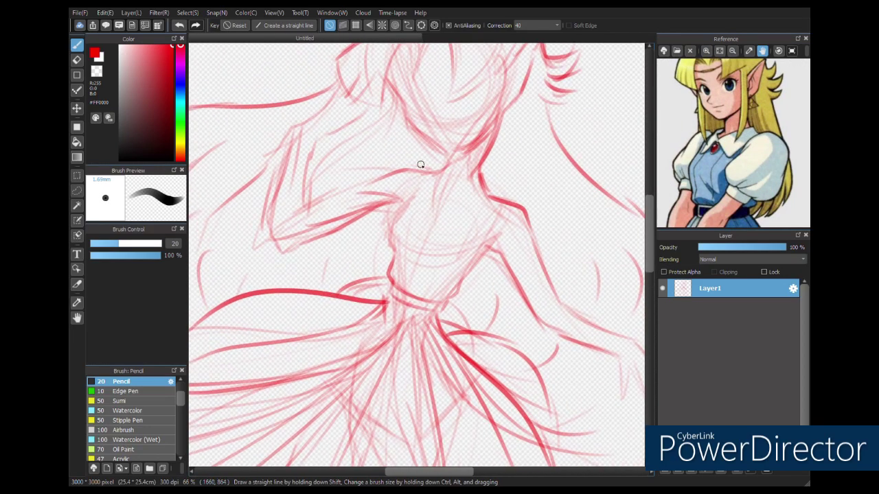
pyautogui.moveTo(451, 218); pyautogui.dragTo(420, 296)
pyautogui.moveTo(420, 213); pyautogui.dragTo(392, 282)
pyautogui.moveTo(420, 164)
pyautogui.mouseDown()
pyautogui.moveTo(387, 153)
pyautogui.moveTo(352, 175)
pyautogui.mouseUp()
pyautogui.moveTo(337, 180); pyautogui.dragTo(371, 224)
pyautogui.moveTo(323, 199); pyautogui.dragTo(334, 232)
pyautogui.moveTo(350, 169); pyautogui.dragTo(438, 159)
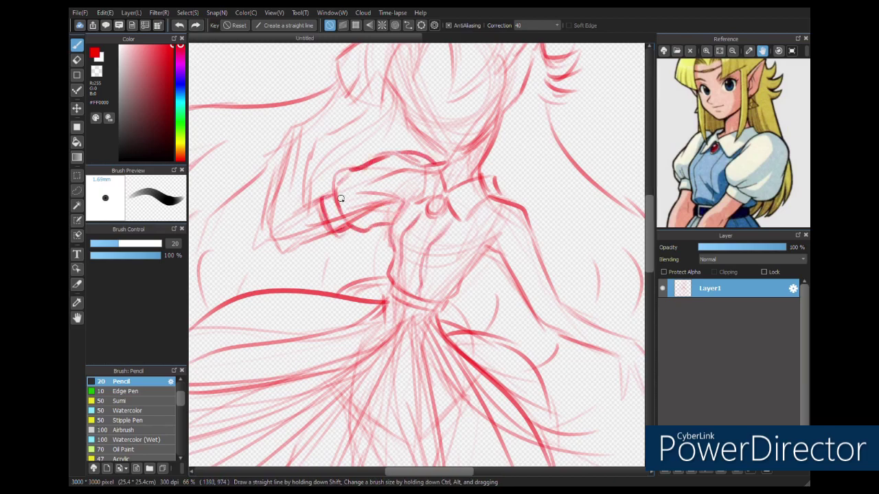
# Sketch the puffed sleeve and cuff on the lowered arm
pyautogui.moveTo(496, 185); pyautogui.dragTo(543, 226)
pyautogui.moveTo(481, 206)
pyautogui.mouseDown()
pyautogui.moveTo(558, 281)
pyautogui.moveTo(508, 298)
pyautogui.mouseUp()
pyautogui.moveTo(560, 226)
pyautogui.mouseDown()
pyautogui.moveTo(551, 273)
pyautogui.moveTo(522, 302)
pyautogui.mouseUp()
pyautogui.moveTo(553, 244); pyautogui.dragTo(542, 287)
pyautogui.moveTo(494, 194); pyautogui.dragTo(484, 230)
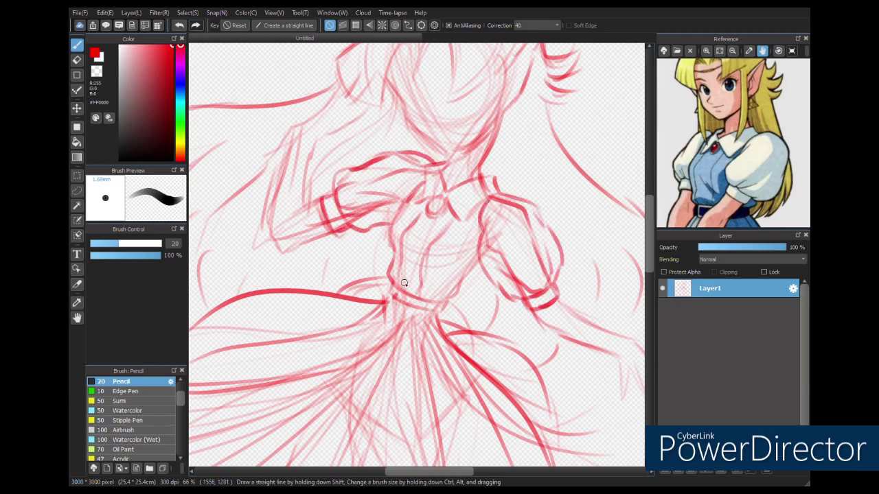
# Sketch the fringe and headband, then refine the brow, cheek and side hair lines with the pencil at size 7.1
pyautogui.scroll(3, 366, 220)
pyautogui.moveTo(374, 184); pyautogui.dragTo(377, 205)
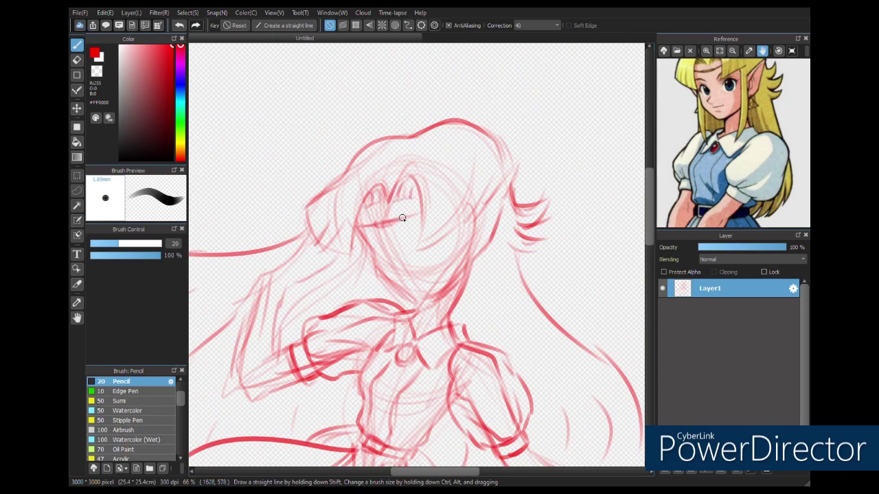
pyautogui.scroll(5, 383, 279)
pyautogui.moveTo(323, 215); pyautogui.dragTo(352, 221)
pyautogui.moveTo(407, 214); pyautogui.dragTo(442, 191)
pyautogui.moveTo(532, 168)
pyautogui.mouseDown()
pyautogui.moveTo(502, 260)
pyautogui.moveTo(436, 374)
pyautogui.mouseUp()
pyautogui.moveTo(553, 141); pyautogui.dragTo(563, 261)
pyautogui.moveTo(356, 239); pyautogui.dragTo(284, 256)
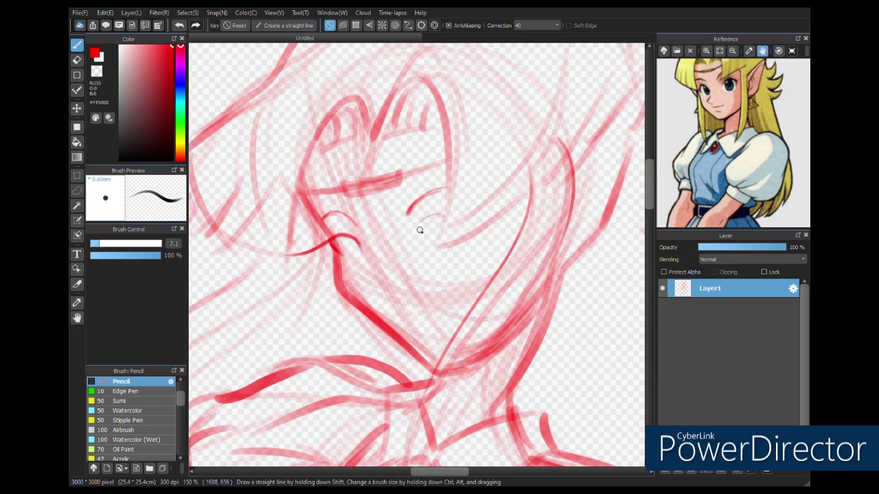
# Draw the upper and lower lids of both eyes and strengthen the eyebrows
pyautogui.moveTo(417, 242); pyautogui.dragTo(509, 209)
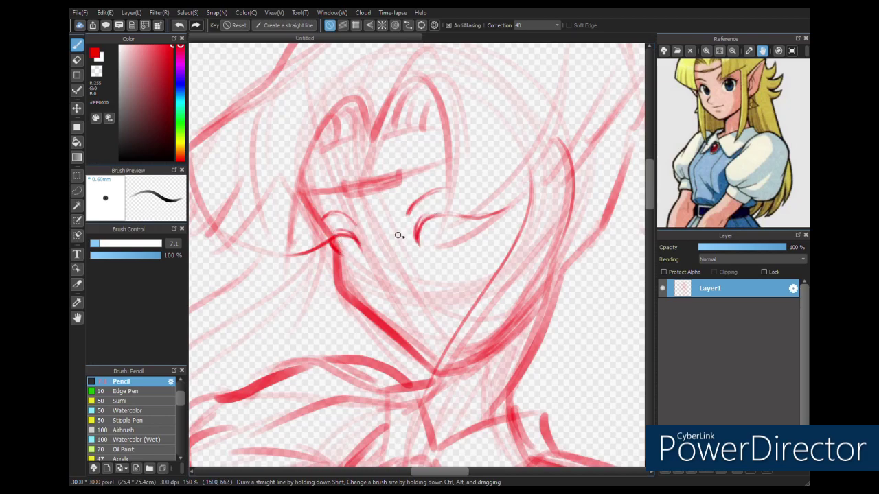
pyautogui.moveTo(322, 226); pyautogui.dragTo(357, 247)
pyautogui.moveTo(420, 241); pyautogui.dragTo(484, 221)
# Erase the thick cheek line and redraw a thinner jaw, adding the irises, nose and lips
pyautogui.press('e')
pyautogui.moveTo(331, 271)
pyautogui.mouseDown()
pyautogui.moveTo(361, 316)
pyautogui.moveTo(410, 339)
pyautogui.mouseUp()
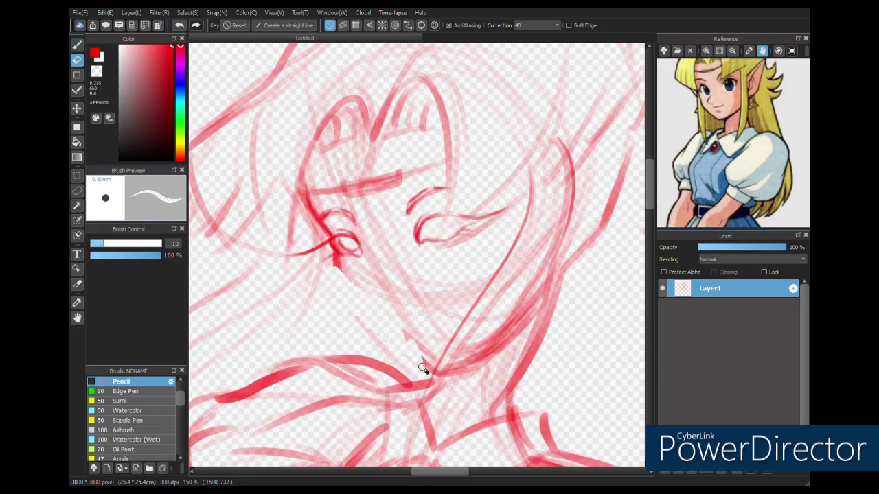
pyautogui.press('b')
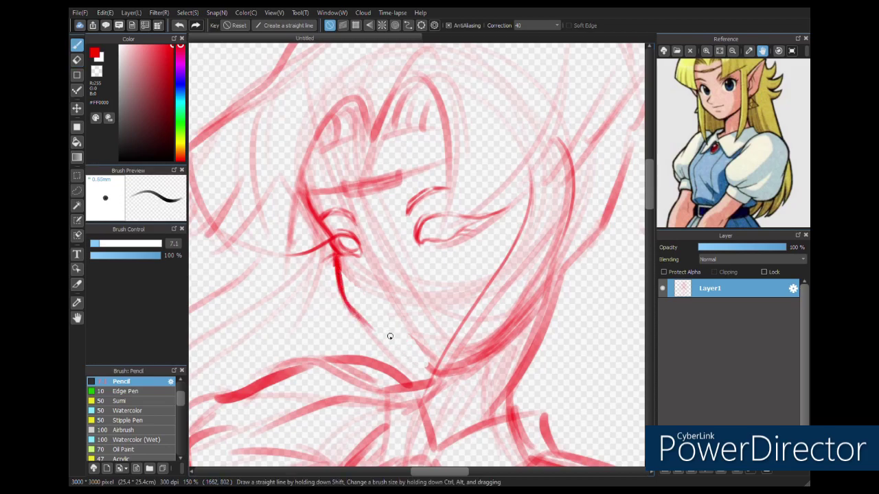
pyautogui.moveTo(416, 245); pyautogui.dragTo(480, 221)
pyautogui.moveTo(333, 240); pyautogui.dragTo(362, 258)
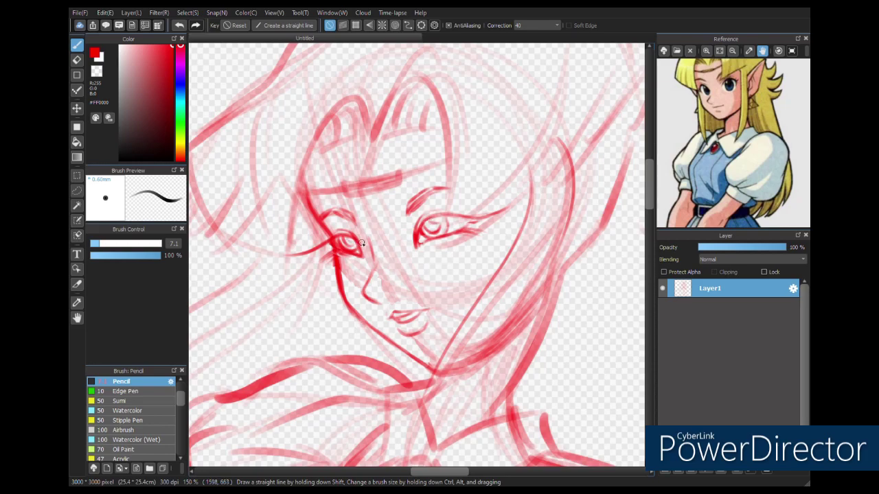
# Draw the long pointed ear and a triangular earring hanging below it
pyautogui.moveTo(600, 197); pyautogui.dragTo(524, 228)
pyautogui.moveTo(491, 285)
pyautogui.mouseDown()
pyautogui.moveTo(512, 300)
pyautogui.moveTo(490, 346)
pyautogui.mouseUp()
pyautogui.moveTo(495, 287); pyautogui.dragTo(539, 317)
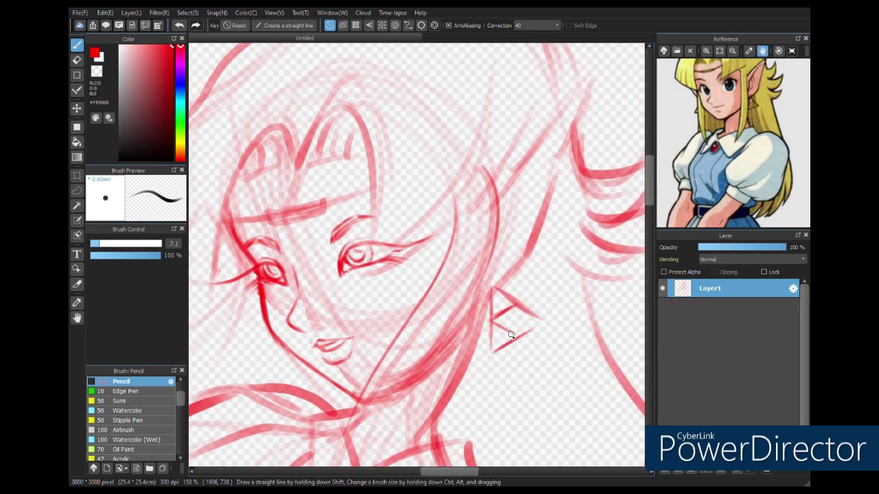
pyautogui.moveTo(517, 269); pyautogui.dragTo(587, 91)
pyautogui.moveTo(553, 180); pyautogui.dragTo(593, 108)
pyautogui.moveTo(502, 257); pyautogui.dragTo(525, 180)
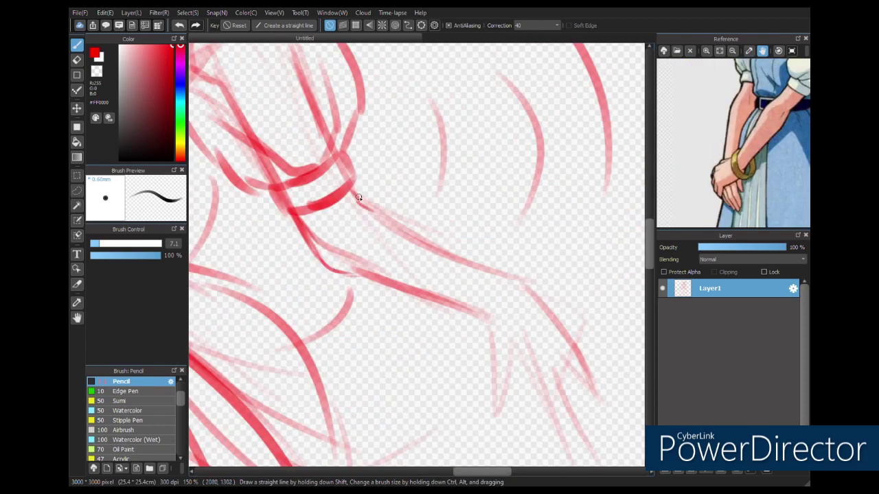
# Refine the outlines of the lowered forearm and of the raised arm with its hand
pyautogui.moveTo(404, 236); pyautogui.dragTo(508, 274)
pyautogui.moveTo(333, 269); pyautogui.dragTo(494, 317)
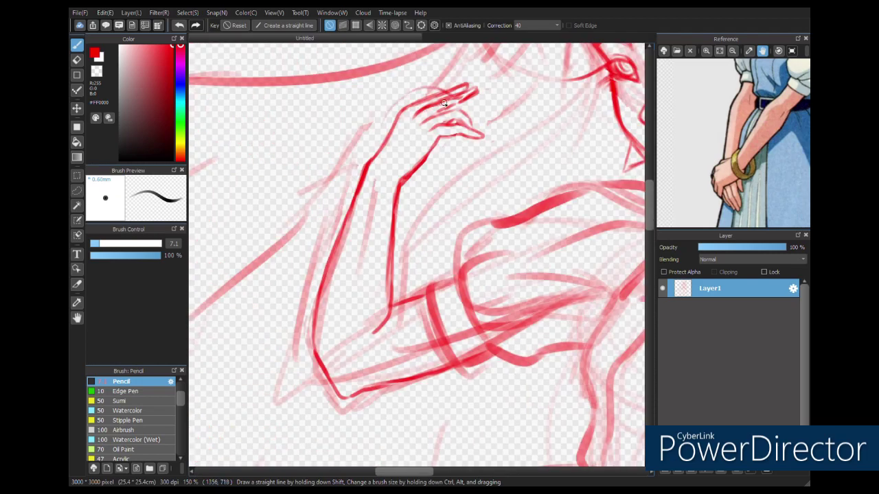
# Sketch strands of hair wrapping around the raised hand and wrist
pyautogui.moveTo(381, 130); pyautogui.dragTo(481, 93)
pyautogui.moveTo(340, 230)
pyautogui.mouseDown()
pyautogui.moveTo(450, 137)
pyautogui.moveTo(434, 126)
pyautogui.mouseUp()
pyautogui.moveTo(432, 96); pyautogui.dragTo(385, 134)
pyautogui.moveTo(309, 257); pyautogui.dragTo(411, 110)
pyautogui.moveTo(353, 206); pyautogui.dragTo(460, 168)
pyautogui.moveTo(412, 178); pyautogui.dragTo(477, 134)
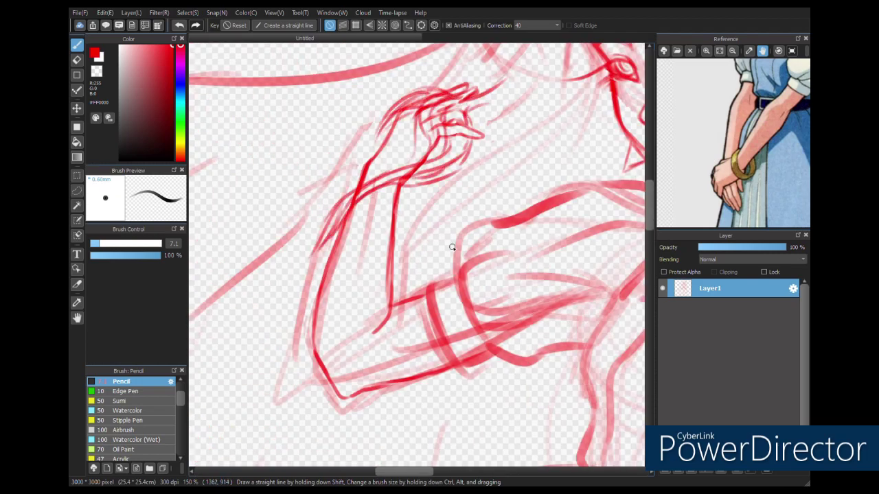
# Undo the last strands and redraw the hair lock draping from the raised hand across the wrist
pyautogui.hotkey('ctrl', 'z')
pyautogui.hotkey('ctrl', 'z')
pyautogui.moveTo(401, 168)
pyautogui.mouseDown()
pyautogui.moveTo(359, 204)
pyautogui.moveTo(473, 165)
pyautogui.moveTo(474, 137)
pyautogui.mouseUp()
pyautogui.press('e')
pyautogui.press('b')
pyautogui.moveTo(330, 233); pyautogui.dragTo(453, 168)
pyautogui.moveTo(400, 182)
pyautogui.mouseDown()
pyautogui.moveTo(450, 140)
pyautogui.moveTo(400, 177)
pyautogui.mouseUp()
pyautogui.hotkey('ctrl', 'z')
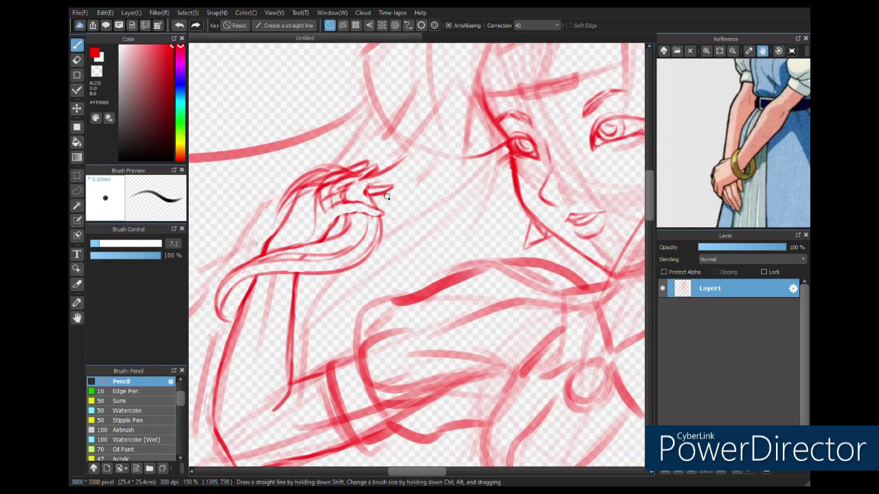
# Draw the hair lock running from the fingers to the face, erase the messy back of the hand and redraw it
pyautogui.moveTo(374, 206); pyautogui.dragTo(515, 195)
pyautogui.moveTo(356, 188); pyautogui.dragTo(405, 176)
pyautogui.press('e')
pyautogui.moveTo(322, 199); pyautogui.dragTo(288, 204)
pyautogui.press('b')
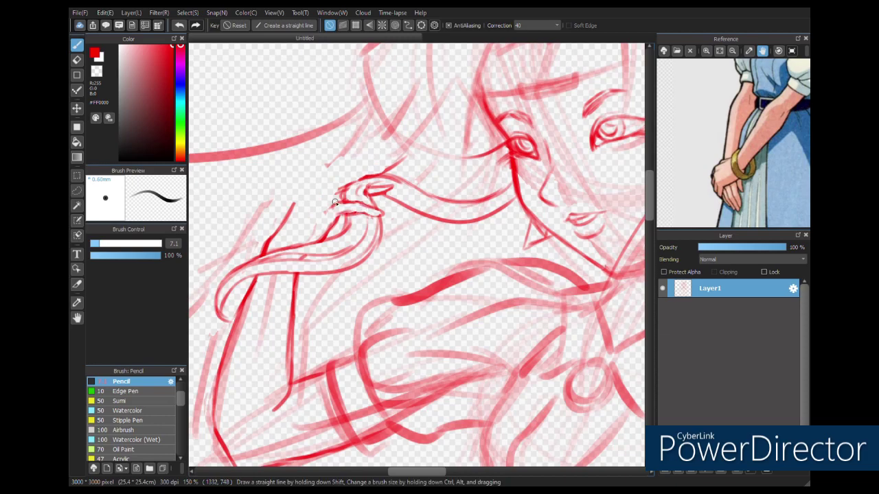
pyautogui.hotkey('ctrl', 'z')
pyautogui.moveTo(357, 185); pyautogui.dragTo(508, 175)
pyautogui.moveTo(247, 220)
pyautogui.mouseDown()
pyautogui.moveTo(344, 173)
pyautogui.moveTo(419, 175)
pyautogui.moveTo(449, 96)
pyautogui.moveTo(396, 384)
pyautogui.mouseUp()
# Erase stray lines around the jaw and neck, then redraw the long side lock, jawline, neck and collar
pyautogui.hotkey('ctrl', '-')
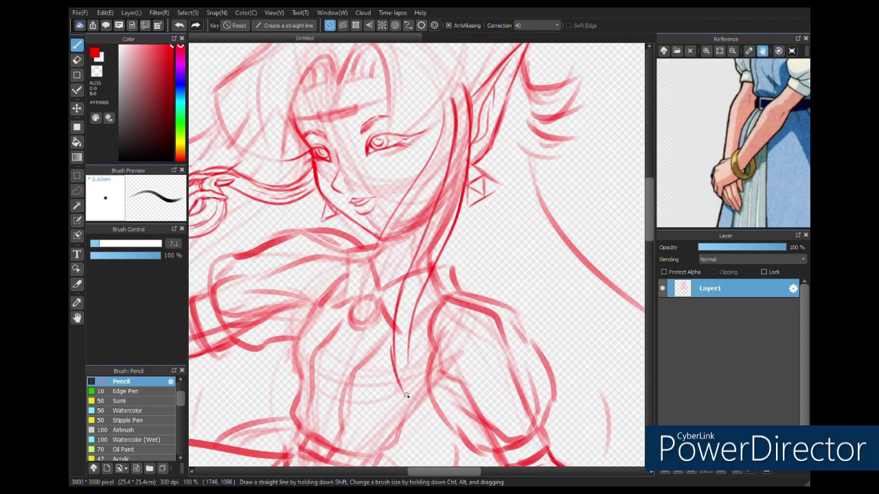
pyautogui.press('e')
pyautogui.moveTo(412, 226)
pyautogui.mouseDown()
pyautogui.moveTo(439, 143)
pyautogui.moveTo(431, 205)
pyautogui.mouseUp()
pyautogui.moveTo(451, 131)
pyautogui.mouseDown()
pyautogui.moveTo(382, 221)
pyautogui.moveTo(384, 261)
pyautogui.moveTo(439, 244)
pyautogui.moveTo(467, 154)
pyautogui.mouseUp()
pyautogui.press('b')
pyautogui.moveTo(467, 98); pyautogui.dragTo(396, 346)
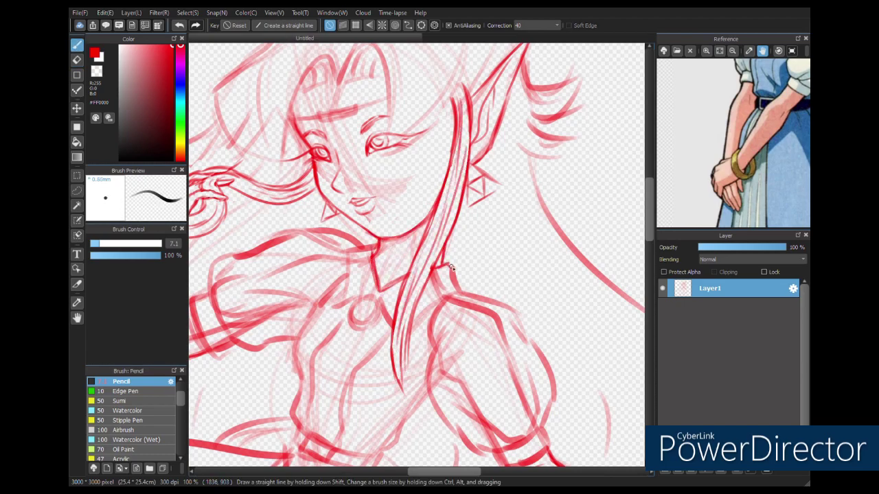
pyautogui.moveTo(446, 264); pyautogui.dragTo(396, 296)
# Clean up stray lines and refine the parted fringe and the hair strands around the crown
pyautogui.press('e')
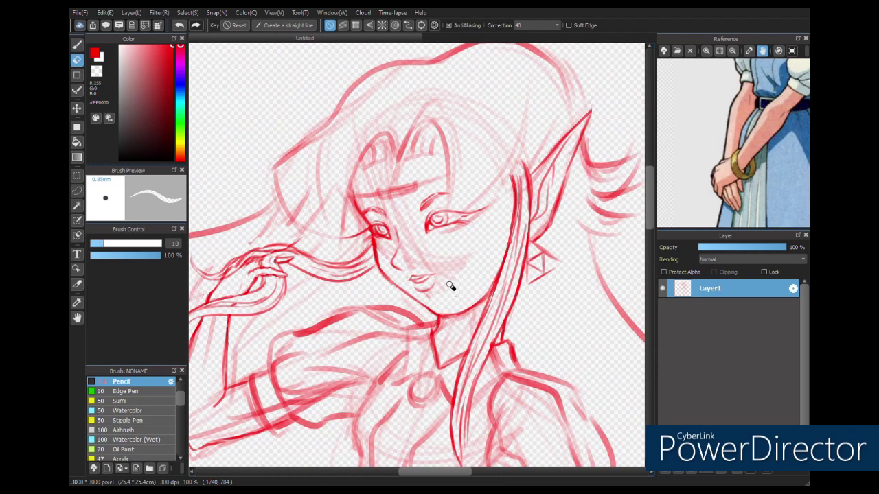
pyautogui.press('b')
pyautogui.moveTo(401, 164); pyautogui.dragTo(443, 150)
pyautogui.moveTo(532, 158); pyautogui.dragTo(521, 118)
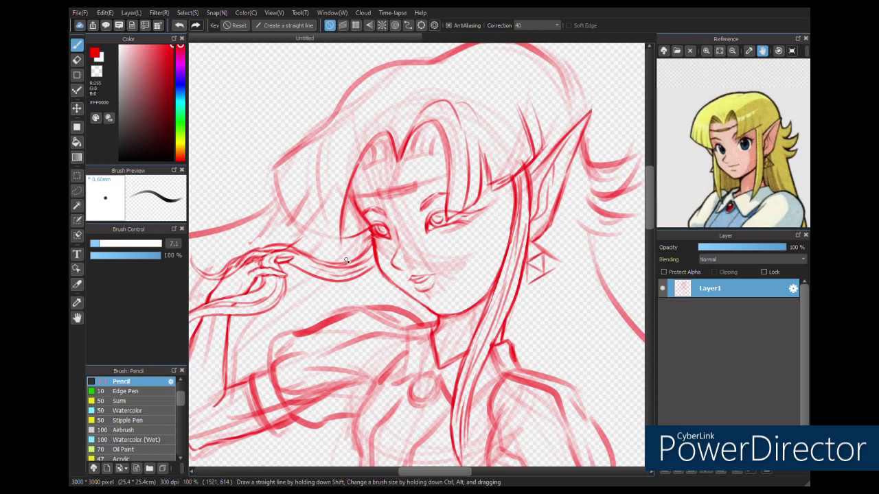
pyautogui.press('e')
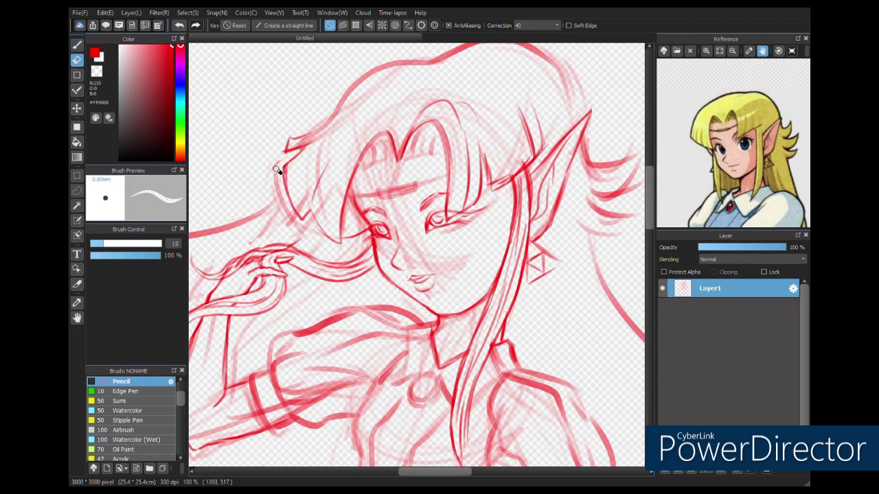
pyautogui.press('b')
pyautogui.moveTo(350, 132); pyautogui.dragTo(396, 102)
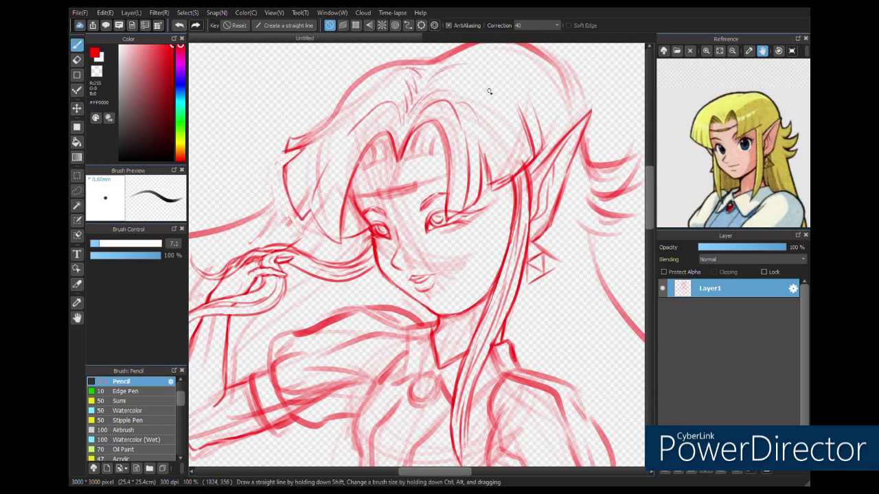
# Refine the back of the head and the flicked hair tips behind the pointed ear
pyautogui.moveTo(584, 109); pyautogui.dragTo(527, 146)
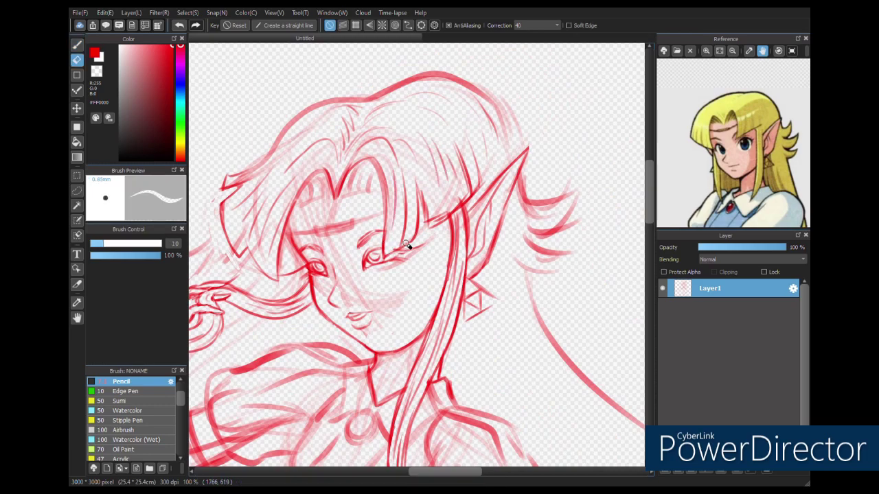
pyautogui.moveTo(509, 256); pyautogui.dragTo(581, 239)
pyautogui.moveTo(524, 206); pyautogui.dragTo(569, 214)
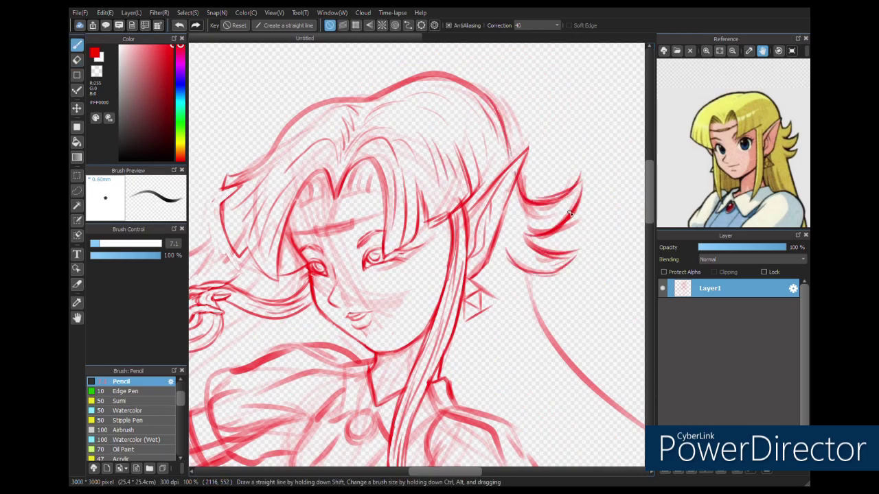
pyautogui.moveTo(556, 302); pyautogui.dragTo(576, 251)
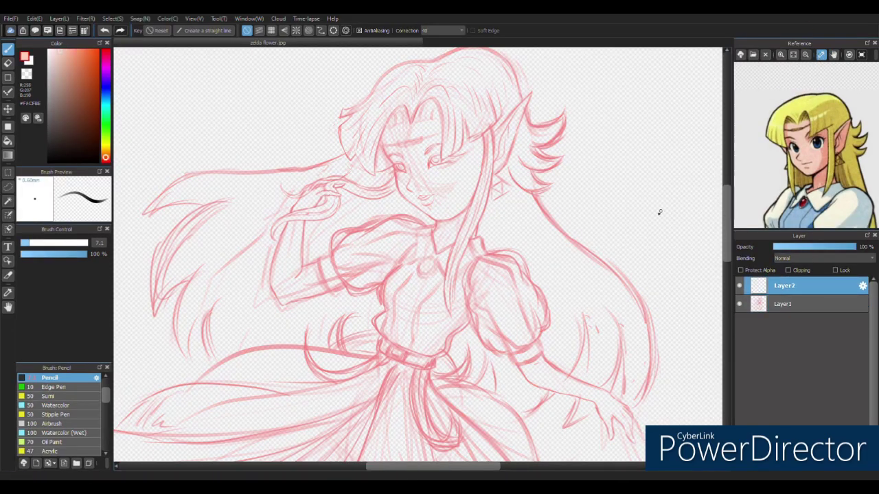
# Move Layer2 below the sketch layer and paint the face, neck and arms in skin tone #FACFBE with the Watercolor brush
pyautogui.click(56, 405)
pyautogui.moveTo(388, 137)
pyautogui.mouseDown()
pyautogui.moveTo(412, 172)
pyautogui.moveTo(398, 147)
pyautogui.moveTo(411, 141)
pyautogui.moveTo(447, 219)
pyautogui.moveTo(459, 149)
pyautogui.moveTo(408, 177)
pyautogui.mouseUp()
pyautogui.moveTo(783, 286); pyautogui.dragTo(784, 307)
pyautogui.moveTo(497, 164)
pyautogui.mouseDown()
pyautogui.moveTo(518, 116)
pyautogui.moveTo(467, 230)
pyautogui.moveTo(284, 275)
pyautogui.moveTo(294, 226)
pyautogui.moveTo(306, 267)
pyautogui.moveTo(549, 372)
pyautogui.mouseUp()
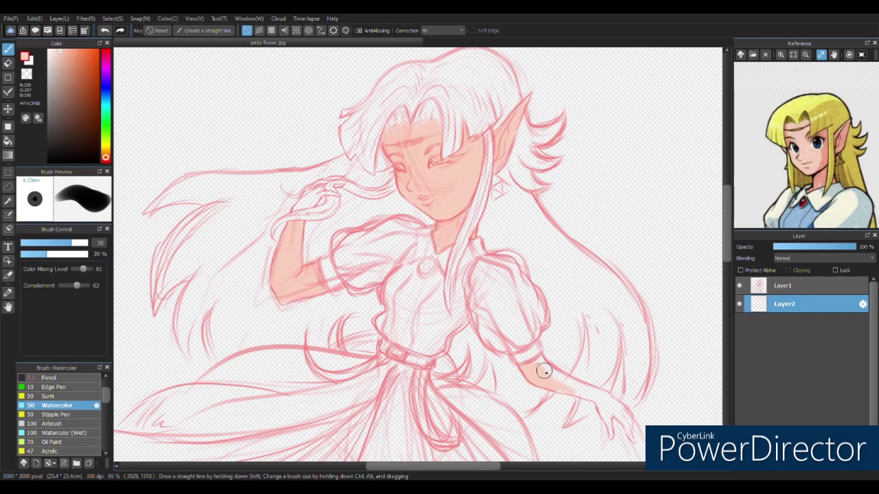
# Paint the lowered forearm and hand in the skin tone and add darker shading to the skin
pyautogui.scroll(3, 616, 337)
pyautogui.moveTo(616, 337)
pyautogui.mouseDown()
pyautogui.moveTo(439, 343)
pyautogui.moveTo(461, 298)
pyautogui.mouseUp()
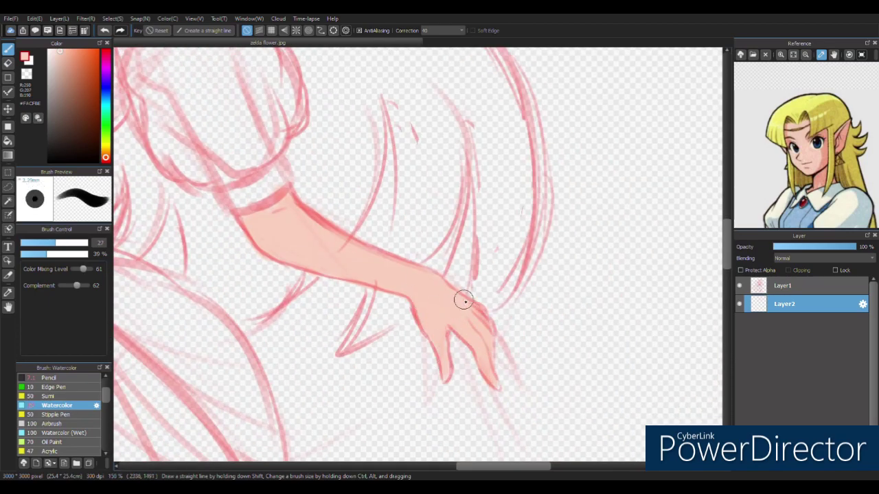
pyautogui.scroll(5, 461, 298)
pyautogui.moveTo(353, 206)
pyautogui.mouseDown()
pyautogui.moveTo(352, 179)
pyautogui.moveTo(378, 147)
pyautogui.moveTo(459, 144)
pyautogui.moveTo(463, 198)
pyautogui.moveTo(545, 184)
pyautogui.moveTo(517, 349)
pyautogui.moveTo(569, 232)
pyautogui.moveTo(529, 314)
pyautogui.mouseUp()
# Paint the fringe, side locks and the strand held in the hand in yellow #F3EF72
pyautogui.scroll(-2, 529, 314)
pyautogui.click(75, 56)
pyautogui.moveTo(278, 177)
pyautogui.mouseDown()
pyautogui.moveTo(307, 125)
pyautogui.moveTo(295, 137)
pyautogui.moveTo(275, 199)
pyautogui.mouseUp()
pyautogui.moveTo(397, 77)
pyautogui.mouseDown()
pyautogui.moveTo(299, 203)
pyautogui.moveTo(308, 172)
pyautogui.moveTo(385, 173)
pyautogui.moveTo(414, 219)
pyautogui.moveTo(474, 172)
pyautogui.moveTo(502, 241)
pyautogui.moveTo(542, 267)
pyautogui.moveTo(550, 234)
pyautogui.moveTo(539, 171)
pyautogui.moveTo(505, 233)
pyautogui.moveTo(515, 192)
pyautogui.moveTo(566, 196)
pyautogui.mouseUp()
pyautogui.moveTo(356, 82)
pyautogui.mouseDown()
pyautogui.moveTo(440, 89)
pyautogui.moveTo(467, 251)
pyautogui.moveTo(465, 221)
pyautogui.moveTo(294, 191)
pyautogui.moveTo(312, 199)
pyautogui.moveTo(240, 196)
pyautogui.mouseUp()
pyautogui.hotkey('ctrl', 'z')
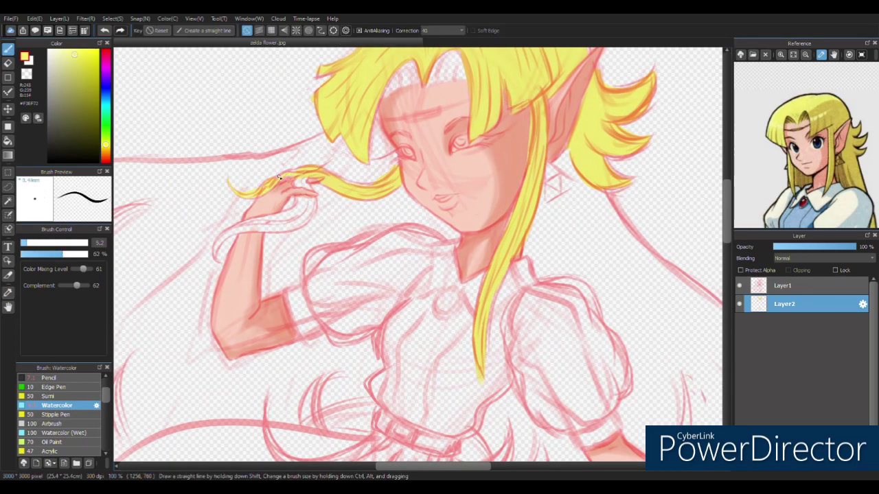
pyautogui.moveTo(219, 244); pyautogui.dragTo(249, 229)
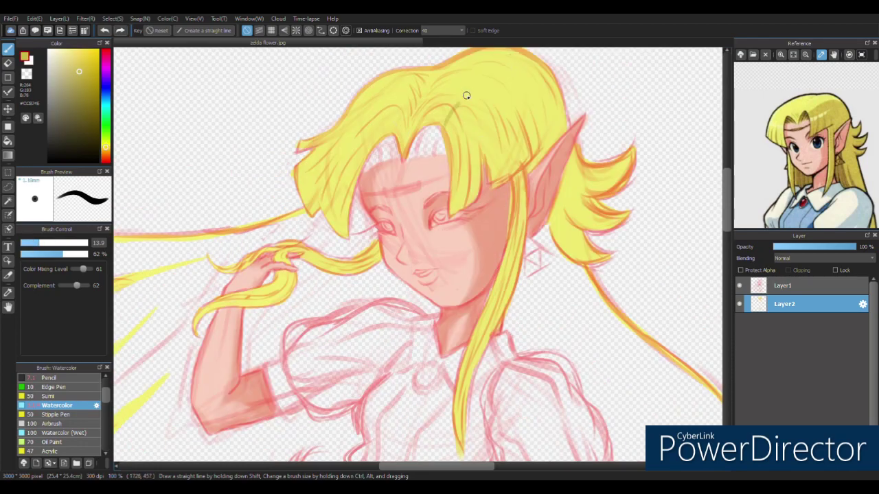
# Paint the shaded areas of the long flowing hair on both sides in dark yellow #CCB74E
pyautogui.moveTo(467, 92)
pyautogui.mouseDown()
pyautogui.moveTo(454, 199)
pyautogui.moveTo(474, 130)
pyautogui.moveTo(476, 141)
pyautogui.moveTo(508, 137)
pyautogui.moveTo(504, 171)
pyautogui.moveTo(563, 128)
pyautogui.moveTo(563, 232)
pyautogui.moveTo(635, 164)
pyautogui.moveTo(581, 279)
pyautogui.moveTo(583, 251)
pyautogui.mouseUp()
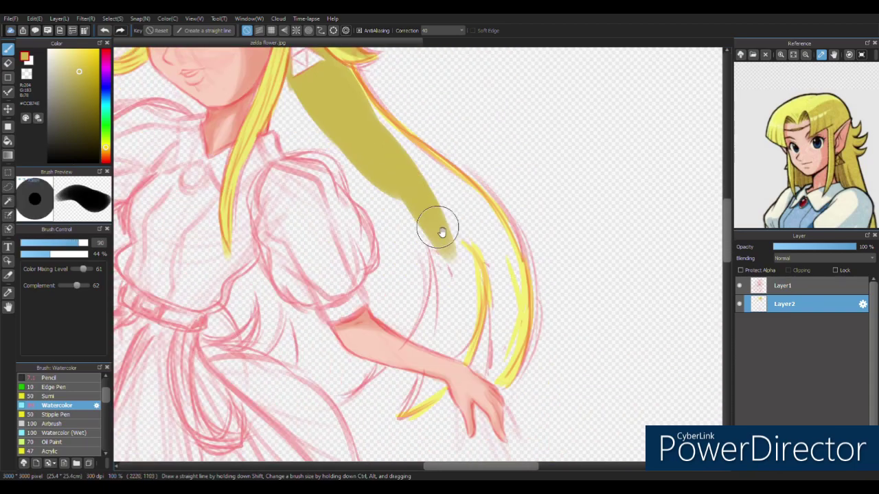
pyautogui.moveTo(442, 232)
pyautogui.mouseDown()
pyautogui.moveTo(526, 231)
pyautogui.moveTo(388, 245)
pyautogui.moveTo(343, 392)
pyautogui.moveTo(389, 322)
pyautogui.moveTo(374, 230)
pyautogui.moveTo(405, 412)
pyautogui.moveTo(490, 304)
pyautogui.moveTo(460, 184)
pyautogui.mouseUp()
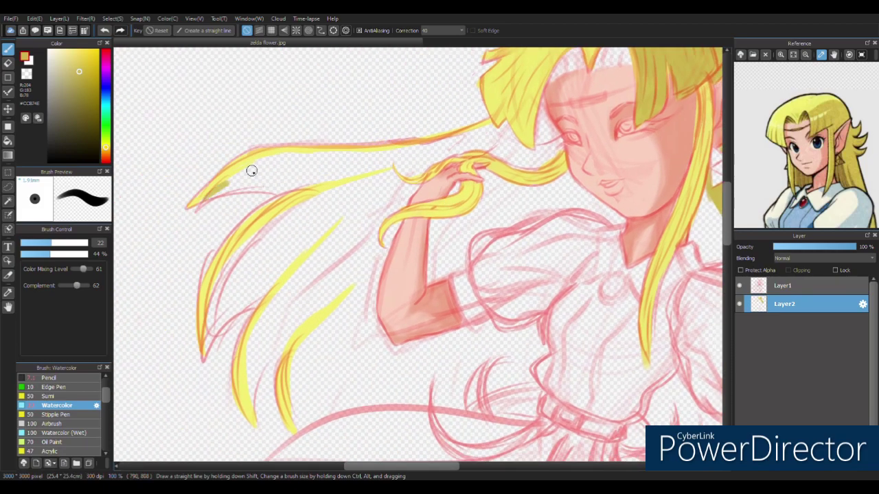
pyautogui.moveTo(251, 169)
pyautogui.mouseDown()
pyautogui.moveTo(237, 180)
pyautogui.moveTo(206, 343)
pyautogui.moveTo(295, 227)
pyautogui.moveTo(261, 373)
pyautogui.moveTo(348, 237)
pyautogui.moveTo(323, 256)
pyautogui.moveTo(320, 418)
pyautogui.moveTo(359, 236)
pyautogui.moveTo(385, 195)
pyautogui.moveTo(371, 172)
pyautogui.moveTo(385, 157)
pyautogui.moveTo(443, 142)
pyautogui.moveTo(504, 144)
pyautogui.moveTo(453, 205)
pyautogui.moveTo(494, 199)
pyautogui.moveTo(622, 219)
pyautogui.mouseUp()
pyautogui.moveTo(542, 99)
pyautogui.mouseDown()
pyautogui.moveTo(562, 156)
pyautogui.moveTo(481, 221)
pyautogui.moveTo(617, 218)
pyautogui.moveTo(453, 261)
pyautogui.moveTo(542, 206)
pyautogui.moveTo(268, 398)
pyautogui.moveTo(292, 328)
pyautogui.moveTo(275, 370)
pyautogui.mouseUp()
pyautogui.moveTo(383, 380)
pyautogui.mouseDown()
pyautogui.moveTo(305, 367)
pyautogui.moveTo(330, 371)
pyautogui.moveTo(365, 348)
pyautogui.moveTo(455, 337)
pyautogui.moveTo(384, 232)
pyautogui.moveTo(523, 348)
pyautogui.mouseUp()
# Paint the deep brown hair shadow behind the shoulders and arms, erasing the excess along the edges
pyautogui.press('g')
pyautogui.press('b')
pyautogui.moveTo(364, 268)
pyautogui.mouseDown()
pyautogui.moveTo(343, 316)
pyautogui.moveTo(388, 336)
pyautogui.mouseUp()
pyautogui.press('e')
pyautogui.moveTo(350, 281); pyautogui.dragTo(385, 340)
pyautogui.press('b')
pyautogui.moveTo(329, 264)
pyautogui.mouseDown()
pyautogui.moveTo(374, 319)
pyautogui.moveTo(456, 272)
pyautogui.moveTo(524, 275)
pyautogui.moveTo(467, 226)
pyautogui.moveTo(522, 165)
pyautogui.mouseUp()
# Shade the fringe and crown of the hair, sampling a hair tone from the painting
pyautogui.scroll(2, 412, 240)
pyautogui.moveTo(343, 175); pyautogui.dragTo(357, 145)
pyautogui.moveTo(281, 194)
pyautogui.mouseDown()
pyautogui.moveTo(293, 180)
pyautogui.moveTo(243, 254)
pyautogui.mouseUp()
pyautogui.keyDown('alt'); pyautogui.click(304, 168); pyautogui.keyUp('alt')
pyautogui.moveTo(331, 177)
pyautogui.mouseDown()
pyautogui.moveTo(343, 155)
pyautogui.moveTo(336, 96)
pyautogui.moveTo(347, 140)
pyautogui.mouseUp()
pyautogui.moveTo(481, 75); pyautogui.dragTo(439, 113)
pyautogui.moveTo(316, 127)
pyautogui.mouseDown()
pyautogui.moveTo(266, 165)
pyautogui.moveTo(235, 207)
pyautogui.mouseUp()
# Sample another hair tone and blend strands and pale highlights into the fringe and crown
pyautogui.keyDown('alt'); pyautogui.click(374, 137); pyautogui.keyUp('alt')
pyautogui.moveTo(371, 127); pyautogui.dragTo(373, 197)
pyautogui.moveTo(252, 243); pyautogui.dragTo(264, 201)
pyautogui.moveTo(246, 186); pyautogui.dragTo(257, 146)
pyautogui.moveTo(364, 144); pyautogui.dragTo(385, 177)
pyautogui.moveTo(398, 118); pyautogui.dragTo(420, 107)
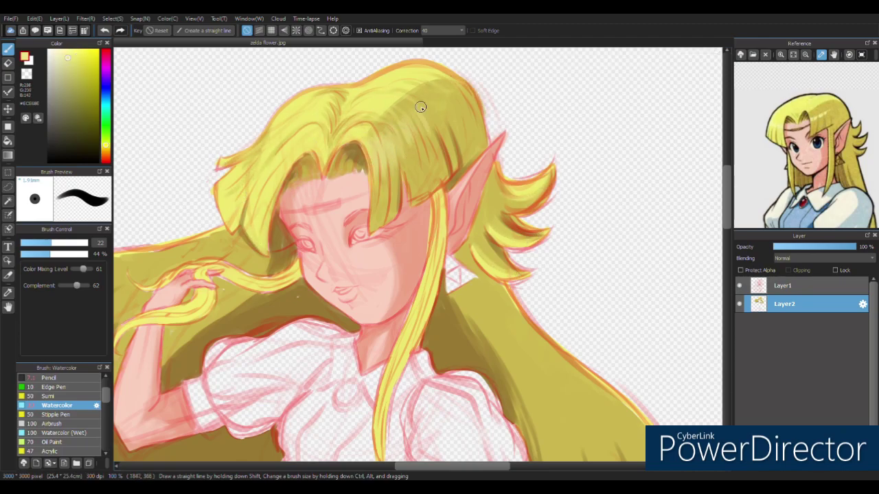
# Sample a hair tone and paint strand detail into the flowing hair behind the raised arm
pyautogui.keyDown('alt'); pyautogui.click(279, 119); pyautogui.keyUp('alt')
pyautogui.scroll(-2, 279, 119)
pyautogui.moveTo(316, 195); pyautogui.dragTo(210, 247)
pyautogui.scroll(2, 320, 270)
pyautogui.moveTo(384, 178)
pyautogui.mouseDown()
pyautogui.moveTo(261, 199)
pyautogui.moveTo(213, 124)
pyautogui.moveTo(268, 212)
pyautogui.mouseUp()
# Sample a light yellow and paint highlight strands through the long hair down to its tips near the lowered arm
pyautogui.keyDown('alt'); pyautogui.click(212, 123); pyautogui.keyUp('alt')
pyautogui.moveTo(254, 123); pyautogui.dragTo(304, 225)
pyautogui.moveTo(206, 117); pyautogui.dragTo(412, 79)
pyautogui.moveTo(412, 274); pyautogui.dragTo(185, 221)
pyautogui.moveTo(638, 275); pyautogui.dragTo(602, 323)
pyautogui.moveTo(591, 248); pyautogui.dragTo(508, 329)
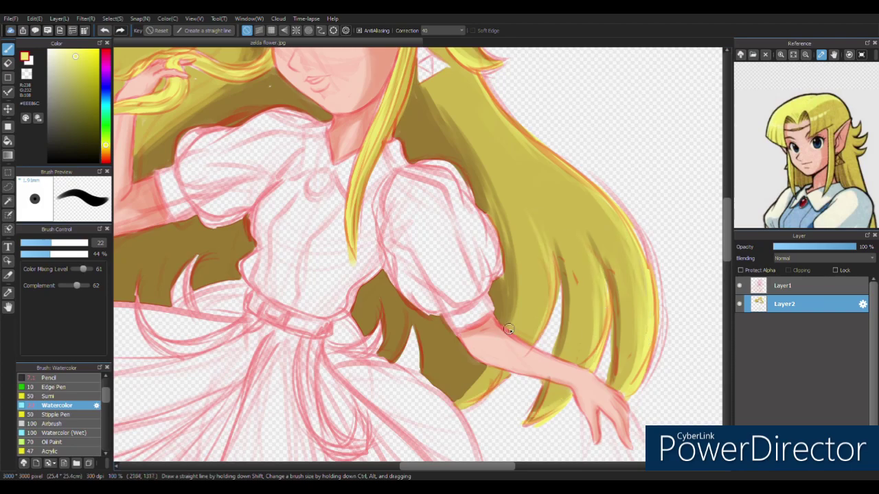
pyautogui.scroll(3, 508, 329)
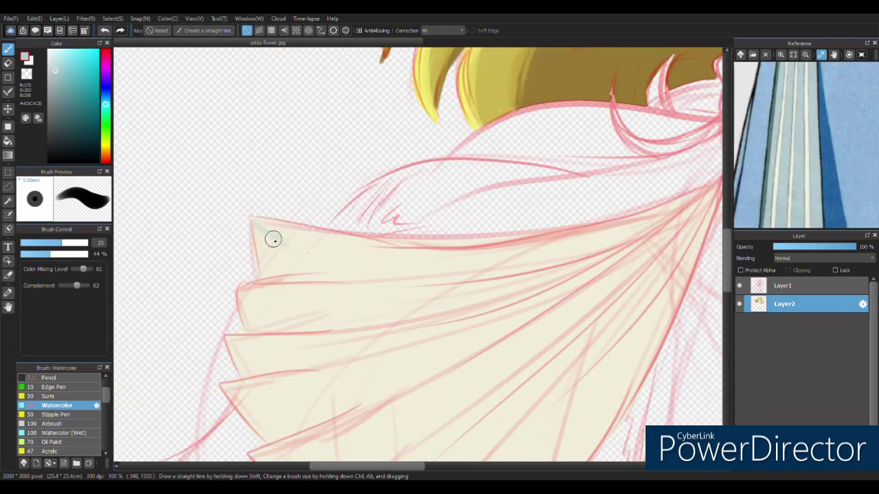
# Paint grey-blue stripes along the pleats of the cream skirt panel with the Watercolor brush
pyautogui.moveTo(265, 237)
pyautogui.mouseDown()
pyautogui.moveTo(307, 249)
pyautogui.moveTo(496, 259)
pyautogui.moveTo(689, 200)
pyautogui.moveTo(298, 268)
pyautogui.moveTo(396, 267)
pyautogui.mouseUp()
pyautogui.moveTo(256, 323)
pyautogui.mouseDown()
pyautogui.moveTo(563, 273)
pyautogui.moveTo(464, 307)
pyautogui.moveTo(265, 315)
pyautogui.mouseUp()
pyautogui.moveTo(237, 376)
pyautogui.mouseDown()
pyautogui.moveTo(570, 273)
pyautogui.moveTo(482, 310)
pyautogui.mouseUp()
pyautogui.moveTo(274, 361); pyautogui.dragTo(411, 340)
pyautogui.moveTo(406, 374)
pyautogui.mouseDown()
pyautogui.moveTo(357, 269)
pyautogui.moveTo(213, 315)
pyautogui.moveTo(292, 363)
pyautogui.moveTo(284, 400)
pyautogui.moveTo(295, 388)
pyautogui.mouseUp()
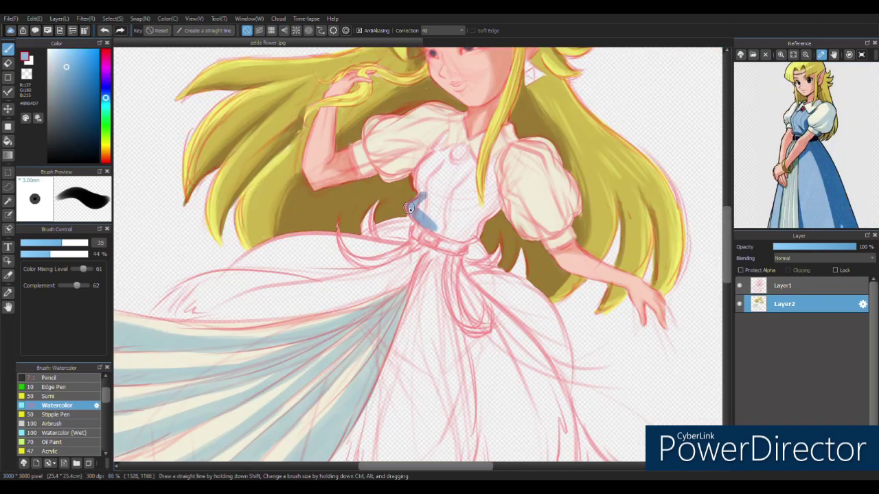
# Paint the bodice and the overskirt light blue within the sketch lines
pyautogui.moveTo(411, 206)
pyautogui.mouseDown()
pyautogui.moveTo(433, 197)
pyautogui.moveTo(473, 237)
pyautogui.moveTo(498, 197)
pyautogui.moveTo(499, 153)
pyautogui.moveTo(471, 233)
pyautogui.moveTo(461, 148)
pyautogui.moveTo(416, 170)
pyautogui.moveTo(439, 138)
pyautogui.mouseUp()
pyautogui.moveTo(449, 247); pyautogui.dragTo(412, 69)
pyautogui.moveTo(412, 68)
pyautogui.mouseDown()
pyautogui.moveTo(368, 194)
pyautogui.moveTo(373, 171)
pyautogui.moveTo(355, 202)
pyautogui.moveTo(407, 129)
pyautogui.moveTo(421, 155)
pyautogui.moveTo(419, 277)
pyautogui.moveTo(349, 278)
pyautogui.moveTo(333, 258)
pyautogui.moveTo(307, 390)
pyautogui.moveTo(378, 326)
pyautogui.moveTo(445, 177)
pyautogui.moveTo(488, 362)
pyautogui.moveTo(510, 227)
pyautogui.moveTo(439, 131)
pyautogui.moveTo(460, 113)
pyautogui.moveTo(489, 124)
pyautogui.moveTo(560, 339)
pyautogui.moveTo(585, 267)
pyautogui.moveTo(605, 383)
pyautogui.mouseUp()
# Dab small blue spots along the pale trim beside the ragged edges of the blue overskirt
pyautogui.click(650, 291)
pyautogui.click(620, 317)
pyautogui.click(543, 322)
pyautogui.click(524, 353)
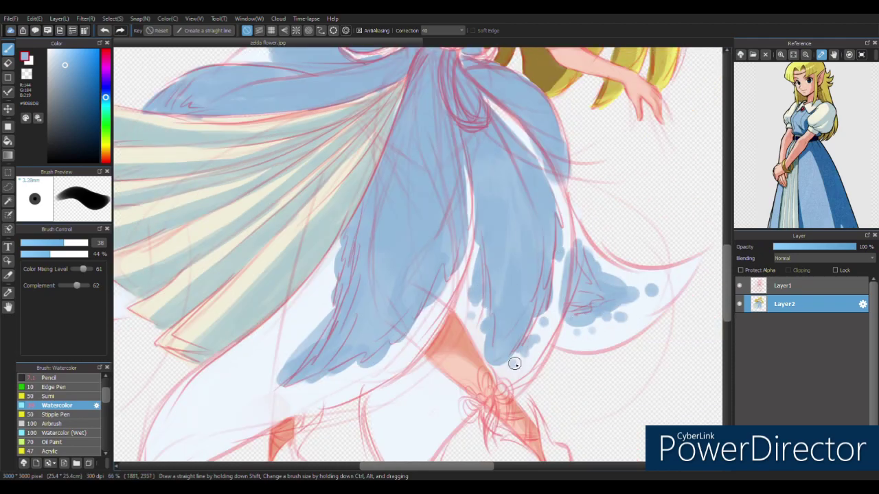
pyautogui.click(357, 219)
pyautogui.click(345, 246)
pyautogui.click(323, 275)
pyautogui.moveTo(312, 318); pyautogui.dragTo(357, 326)
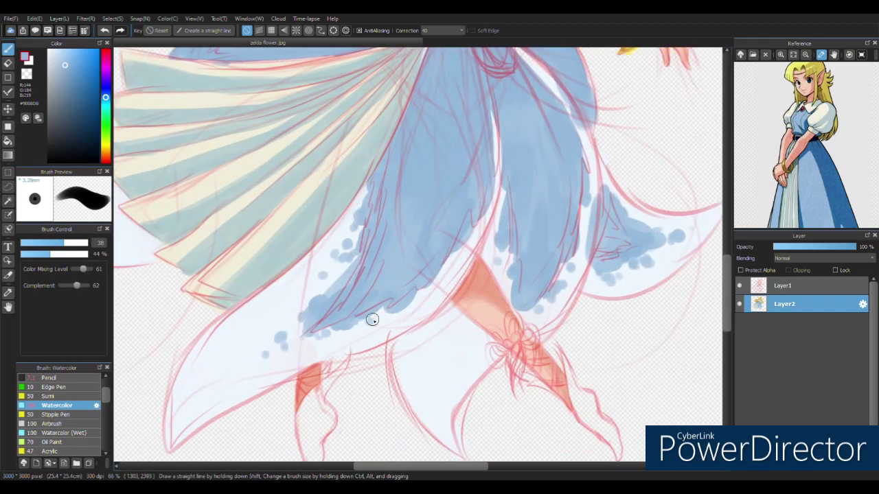
pyautogui.moveTo(466, 151)
pyautogui.mouseDown()
pyautogui.moveTo(443, 275)
pyautogui.moveTo(416, 286)
pyautogui.moveTo(405, 330)
pyautogui.moveTo(473, 289)
pyautogui.moveTo(412, 309)
pyautogui.moveTo(462, 318)
pyautogui.moveTo(481, 148)
pyautogui.moveTo(530, 369)
pyautogui.moveTo(515, 240)
pyautogui.moveTo(542, 336)
pyautogui.moveTo(412, 158)
pyautogui.mouseUp()
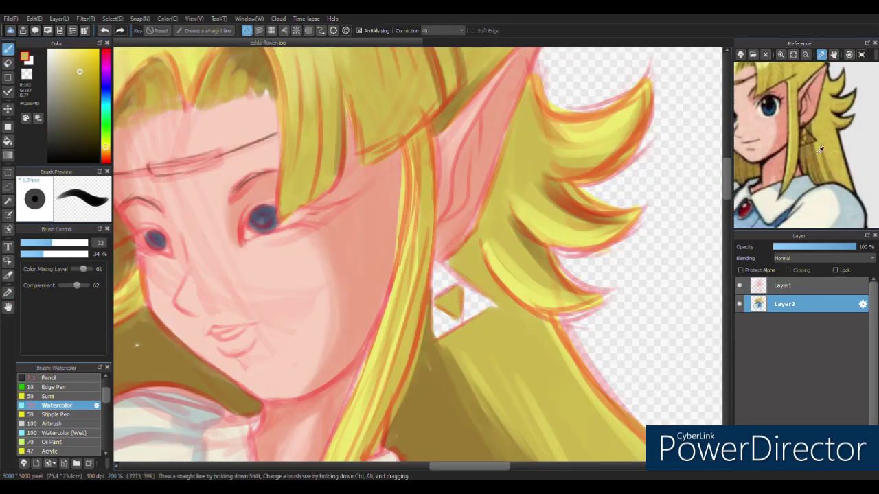
# Fill in the triangular earring and paint the eye whites, lid lines and lashes of both eyes
pyautogui.moveTo(440, 275)
pyautogui.mouseDown()
pyautogui.moveTo(453, 309)
pyautogui.moveTo(434, 331)
pyautogui.moveTo(481, 302)
pyautogui.moveTo(439, 316)
pyautogui.moveTo(455, 300)
pyautogui.moveTo(490, 331)
pyautogui.mouseUp()
pyautogui.keyDown('alt'); pyautogui.click(453, 306); pyautogui.keyUp('alt')
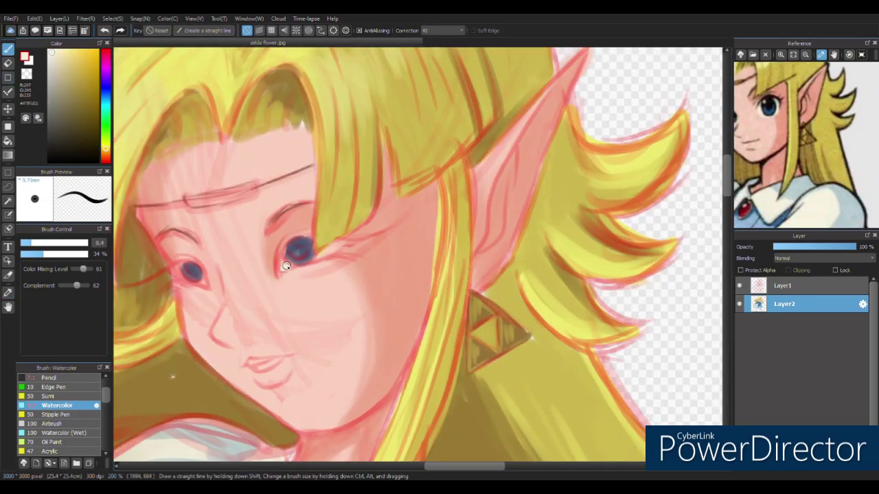
pyautogui.moveTo(317, 246); pyautogui.dragTo(364, 248)
pyautogui.keyDown('alt'); pyautogui.click(364, 249); pyautogui.keyUp('alt')
pyautogui.moveTo(313, 235); pyautogui.dragTo(347, 207)
pyautogui.moveTo(209, 233)
pyautogui.mouseDown()
pyautogui.moveTo(248, 251)
pyautogui.moveTo(176, 286)
pyautogui.mouseUp()
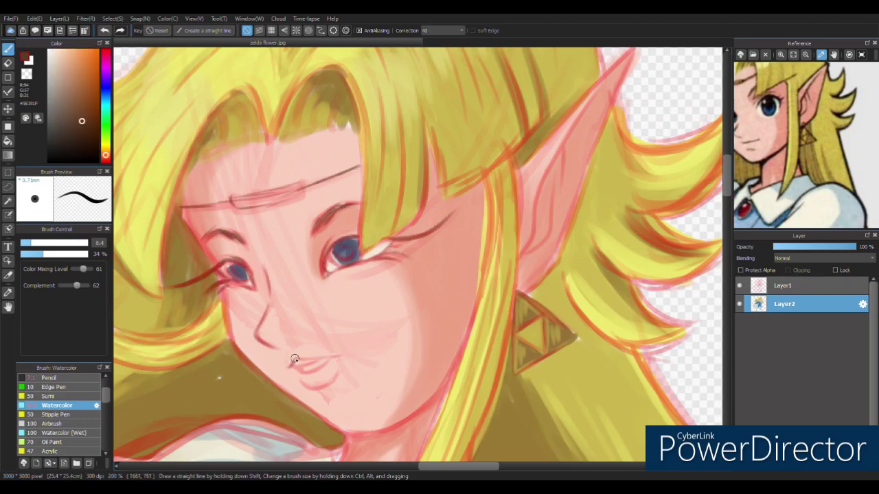
# Pick a light pink and paint the lips, blending them with tones sampled from the mouth and cheek
pyautogui.click(60, 53)
pyautogui.click(106, 60)
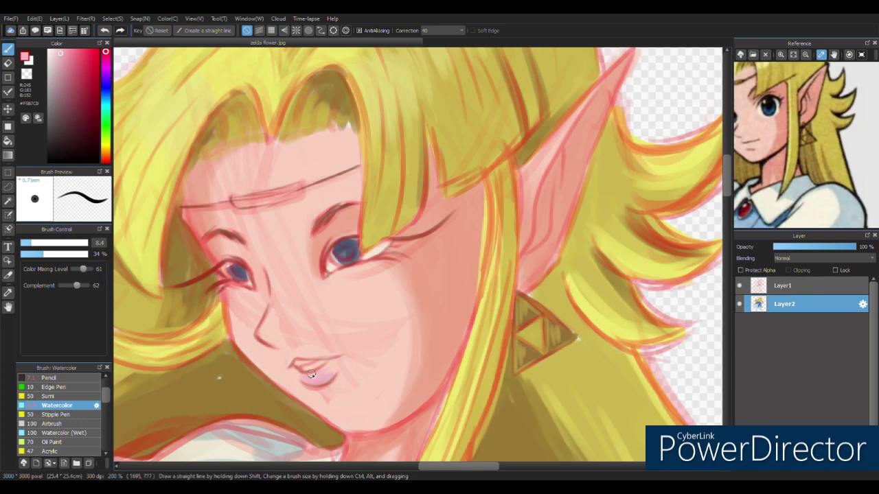
pyautogui.moveTo(307, 380)
pyautogui.mouseDown()
pyautogui.moveTo(329, 365)
pyautogui.moveTo(309, 384)
pyautogui.moveTo(319, 389)
pyautogui.moveTo(307, 378)
pyautogui.moveTo(330, 372)
pyautogui.moveTo(305, 347)
pyautogui.moveTo(296, 354)
pyautogui.moveTo(323, 355)
pyautogui.mouseUp()
pyautogui.keyDown('alt'); pyautogui.click(378, 369); pyautogui.keyUp('alt')
pyautogui.keyDown('alt'); pyautogui.click(315, 376); pyautogui.keyUp('alt')
pyautogui.click(43, 251)
pyautogui.keyDown('alt'); pyautogui.click(320, 368); pyautogui.keyUp('alt')
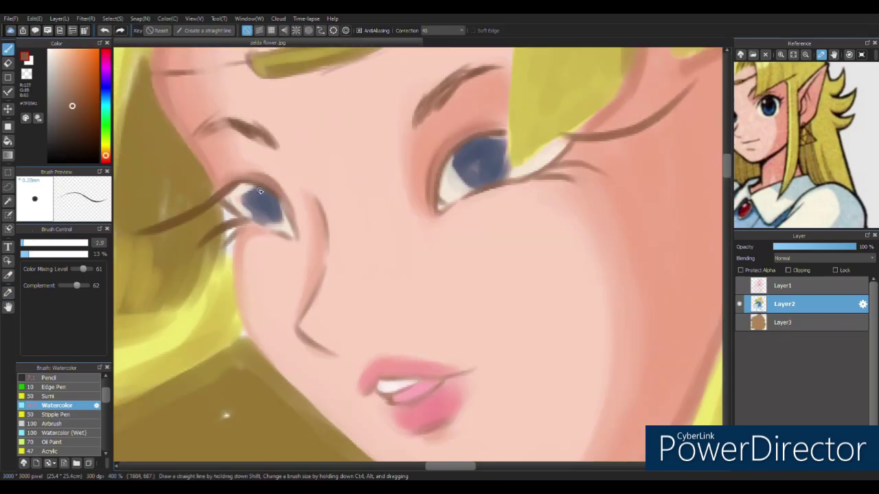
# Refine the eye outlines, clean up the whites with a sampled off-white, and rework the larger iris in sampled blue
pyautogui.moveTo(288, 234)
pyautogui.mouseDown()
pyautogui.moveTo(234, 215)
pyautogui.moveTo(209, 239)
pyautogui.moveTo(216, 247)
pyautogui.mouseUp()
pyautogui.keyDown('alt'); pyautogui.click(446, 194); pyautogui.keyUp('alt')
pyautogui.moveTo(442, 164); pyautogui.dragTo(445, 188)
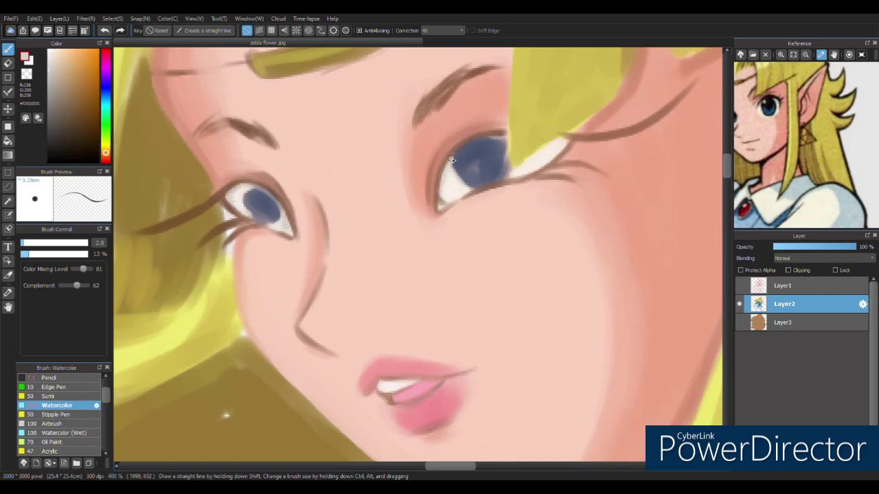
pyautogui.keyDown('alt'); pyautogui.click(474, 163); pyautogui.keyUp('alt')
pyautogui.moveTo(463, 152); pyautogui.dragTo(468, 184)
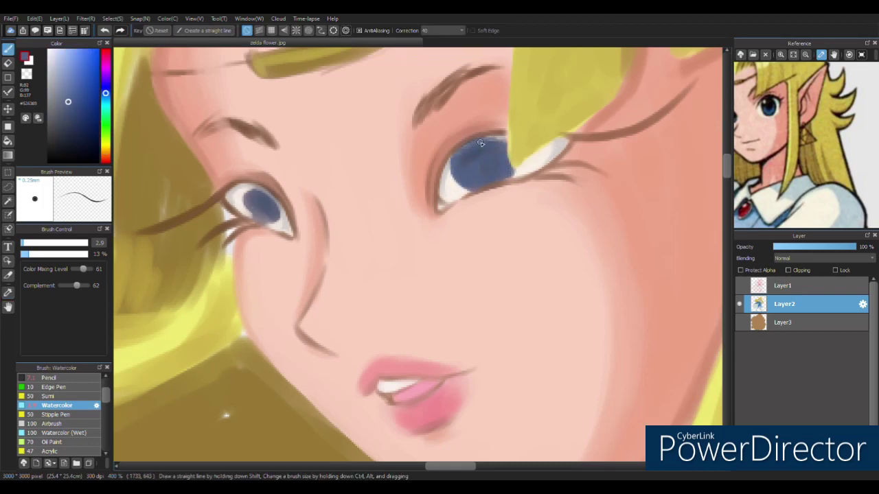
# Darken both irises and pupils with deep blue tones and add pale blue highlights at brush size 2.9
pyautogui.moveTo(245, 185)
pyautogui.mouseDown()
pyautogui.moveTo(268, 219)
pyautogui.moveTo(268, 209)
pyautogui.mouseUp()
pyautogui.keyDown('alt'); pyautogui.click(261, 206); pyautogui.keyUp('alt')
pyautogui.moveTo(464, 146)
pyautogui.mouseDown()
pyautogui.moveTo(491, 143)
pyautogui.moveTo(481, 177)
pyautogui.mouseUp()
pyautogui.keyDown('alt'); pyautogui.click(272, 181); pyautogui.keyUp('alt')
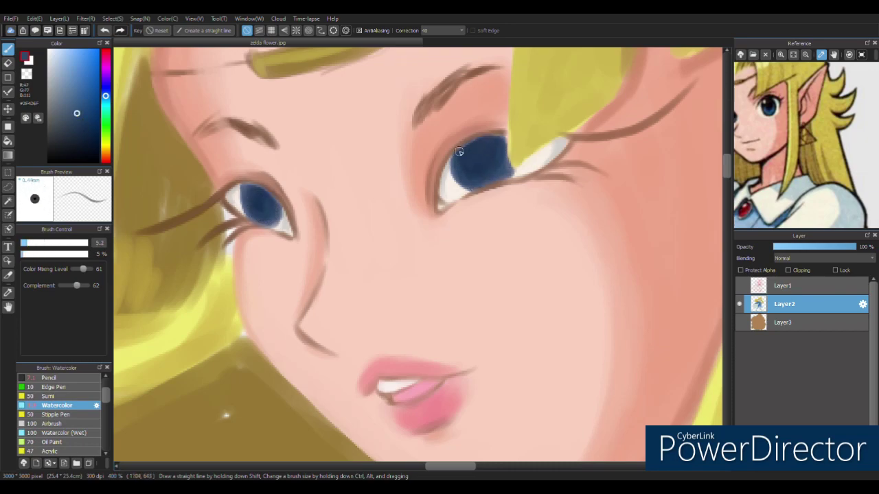
pyautogui.moveTo(468, 143)
pyautogui.mouseDown()
pyautogui.moveTo(488, 160)
pyautogui.moveTo(476, 155)
pyautogui.moveTo(485, 138)
pyautogui.mouseUp()
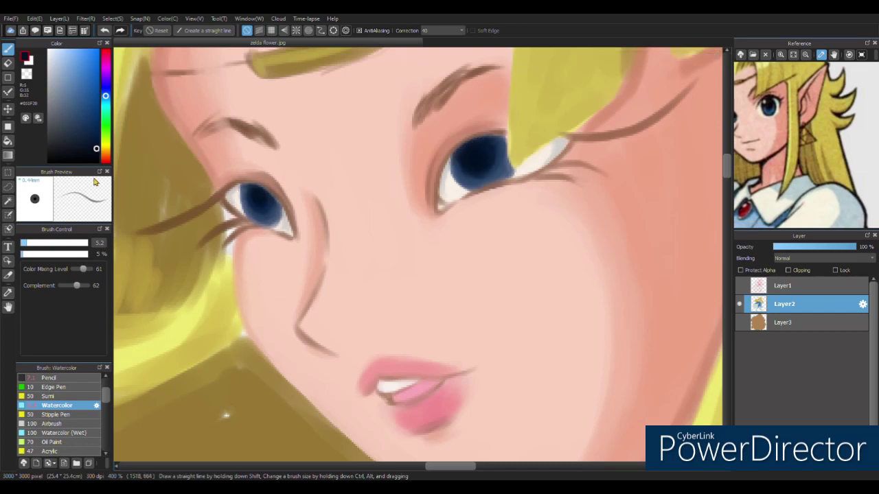
pyautogui.click(24, 244)
pyautogui.moveTo(449, 172); pyautogui.dragTo(470, 162)
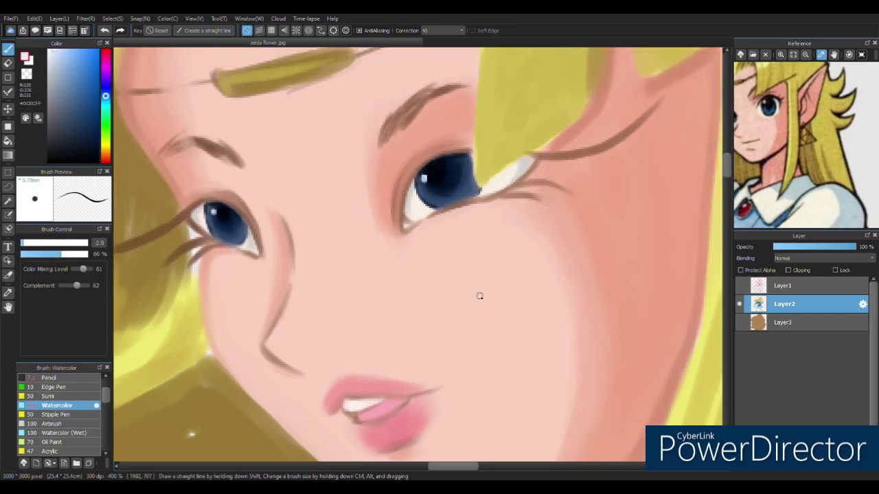
# Adjust the brush size and opacity and repaint both eyebrows with sampled tones
pyautogui.keyDown('alt'); pyautogui.click(239, 228); pyautogui.keyUp('alt')
pyautogui.keyDown('alt'); pyautogui.click(206, 146); pyautogui.keyUp('alt')
pyautogui.click(26, 243)
pyautogui.click(37, 254)
pyautogui.moveTo(182, 147); pyautogui.dragTo(229, 140)
pyautogui.moveTo(155, 164)
pyautogui.mouseDown()
pyautogui.moveTo(176, 145)
pyautogui.moveTo(237, 161)
pyautogui.mouseUp()
pyautogui.moveTo(379, 144)
pyautogui.mouseDown()
pyautogui.moveTo(394, 121)
pyautogui.moveTo(475, 83)
pyautogui.mouseUp()
pyautogui.keyDown('alt'); pyautogui.click(418, 84); pyautogui.keyUp('alt')
pyautogui.keyDown('alt'); pyautogui.click(172, 158); pyautogui.keyUp('alt')
# Soften the nose line and the lashes of the smaller eye with sampled tones
pyautogui.keyDown('alt'); pyautogui.click(275, 245); pyautogui.keyUp('alt')
pyautogui.moveTo(274, 274); pyautogui.dragTo(269, 289)
pyautogui.keyDown('alt'); pyautogui.click(334, 248); pyautogui.keyUp('alt')
pyautogui.moveTo(180, 225); pyautogui.dragTo(201, 244)
pyautogui.keyDown('alt'); pyautogui.click(201, 249); pyautogui.keyUp('alt')
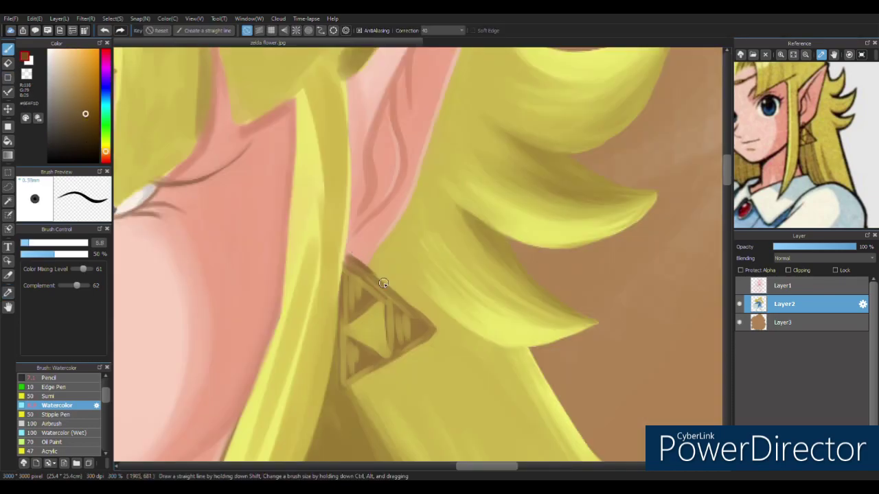
# Outline the earring's outer edge and inner triangle in dark brown with a thin brush
pyautogui.moveTo(385, 275)
pyautogui.mouseDown()
pyautogui.moveTo(419, 316)
pyautogui.moveTo(363, 302)
pyautogui.moveTo(331, 319)
pyautogui.mouseUp()
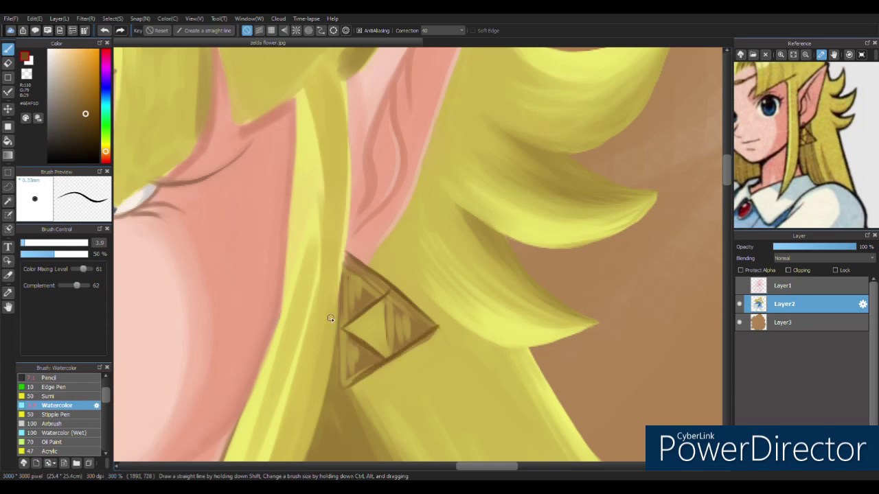
pyautogui.keyDown('alt'); pyautogui.click(374, 330); pyautogui.keyUp('alt')
pyautogui.moveTo(343, 264); pyautogui.dragTo(347, 315)
pyautogui.moveTo(395, 302); pyautogui.dragTo(395, 346)
pyautogui.moveTo(343, 264); pyautogui.dragTo(347, 380)
pyautogui.moveTo(412, 295)
pyautogui.mouseDown()
pyautogui.moveTo(426, 322)
pyautogui.moveTo(357, 346)
pyautogui.moveTo(364, 309)
pyautogui.mouseUp()
pyautogui.moveTo(357, 378); pyautogui.dragTo(412, 347)
pyautogui.moveTo(364, 268); pyautogui.dragTo(412, 309)
# Sample tones from the earring and shade the areas around its inner triangle and along its edges
pyautogui.keyDown('alt'); pyautogui.click(384, 323); pyautogui.keyUp('alt')
pyautogui.moveTo(350, 344); pyautogui.dragTo(402, 340)
pyautogui.keyDown('alt'); pyautogui.click(401, 340); pyautogui.keyUp('alt')
pyautogui.moveTo(345, 269)
pyautogui.mouseDown()
pyautogui.moveTo(346, 297)
pyautogui.moveTo(374, 309)
pyautogui.mouseUp()
pyautogui.moveTo(353, 357); pyautogui.dragTo(373, 341)
pyautogui.moveTo(401, 302); pyautogui.dragTo(431, 331)
pyautogui.moveTo(351, 271); pyautogui.dragTo(348, 310)
pyautogui.moveTo(399, 334); pyautogui.dragTo(412, 309)
pyautogui.moveTo(354, 261)
pyautogui.mouseDown()
pyautogui.moveTo(385, 295)
pyautogui.moveTo(391, 323)
pyautogui.moveTo(433, 323)
pyautogui.mouseUp()
# Sample gold tones and paint vertical light and dark stripes around the earring's inner triangle
pyautogui.keyDown('alt'); pyautogui.click(371, 322); pyautogui.keyUp('alt')
pyautogui.moveTo(384, 309)
pyautogui.mouseDown()
pyautogui.moveTo(382, 337)
pyautogui.moveTo(352, 261)
pyautogui.moveTo(355, 312)
pyautogui.mouseUp()
pyautogui.keyDown('alt'); pyautogui.click(382, 337); pyautogui.keyUp('alt')
pyautogui.keyDown('alt'); pyautogui.click(371, 344); pyautogui.keyUp('alt')
pyautogui.moveTo(399, 291); pyautogui.dragTo(401, 347)
pyautogui.moveTo(355, 264); pyautogui.dragTo(356, 305)
pyautogui.moveTo(401, 299); pyautogui.dragTo(401, 335)
pyautogui.moveTo(346, 260); pyautogui.dragTo(345, 306)
pyautogui.moveTo(390, 299); pyautogui.dragTo(390, 342)
pyautogui.moveTo(346, 323); pyautogui.dragTo(372, 356)
pyautogui.moveTo(387, 307); pyautogui.dragTo(388, 349)
pyautogui.moveTo(339, 326); pyautogui.dragTo(342, 377)
pyautogui.moveTo(433, 329); pyautogui.dragTo(409, 336)
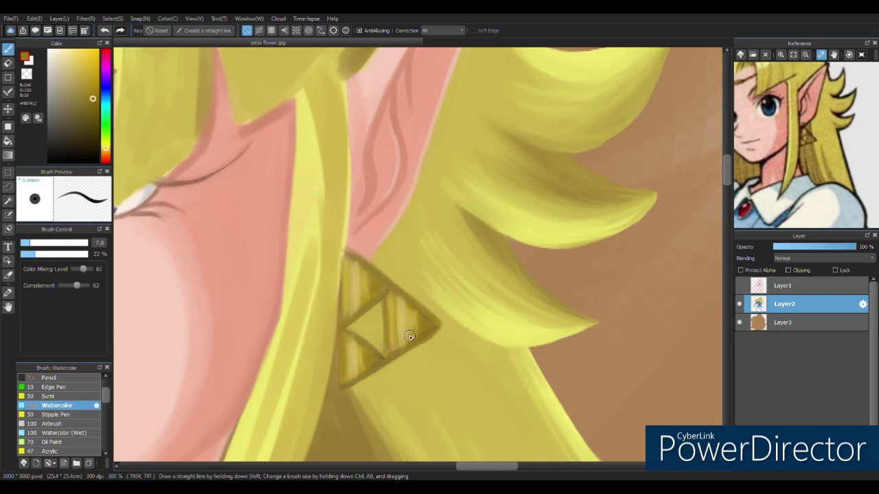
# Touch up the earring's lower edge and inner triangle lines with a sampled tone, and sample the nearby hair strand
pyautogui.keyDown('alt'); pyautogui.click(348, 392); pyautogui.keyUp('alt')
pyautogui.moveTo(347, 384); pyautogui.dragTo(401, 354)
pyautogui.moveTo(343, 326); pyautogui.dragTo(375, 301)
pyautogui.moveTo(386, 299); pyautogui.dragTo(388, 339)
pyautogui.keyDown('alt'); pyautogui.click(309, 274); pyautogui.keyUp('alt')
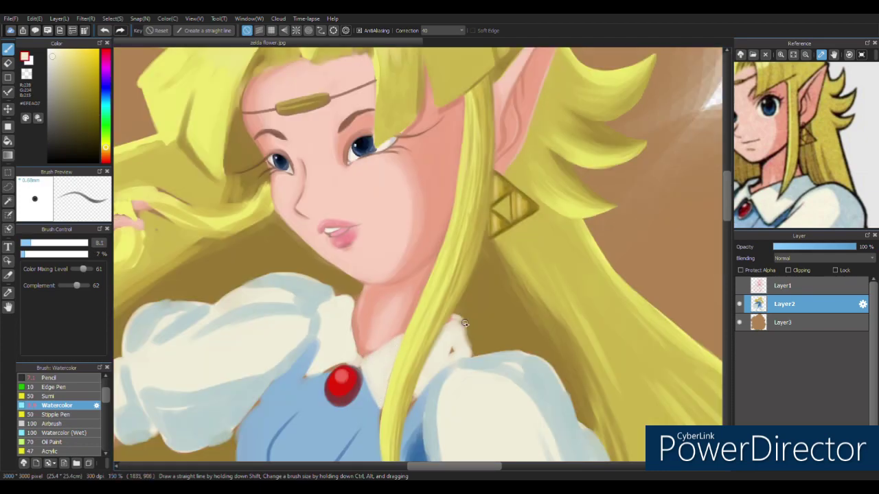
# Clean up the cream collar's edges and shade its side behind the hair strand in sampled grey-blue
pyautogui.moveTo(464, 323); pyautogui.dragTo(459, 327)
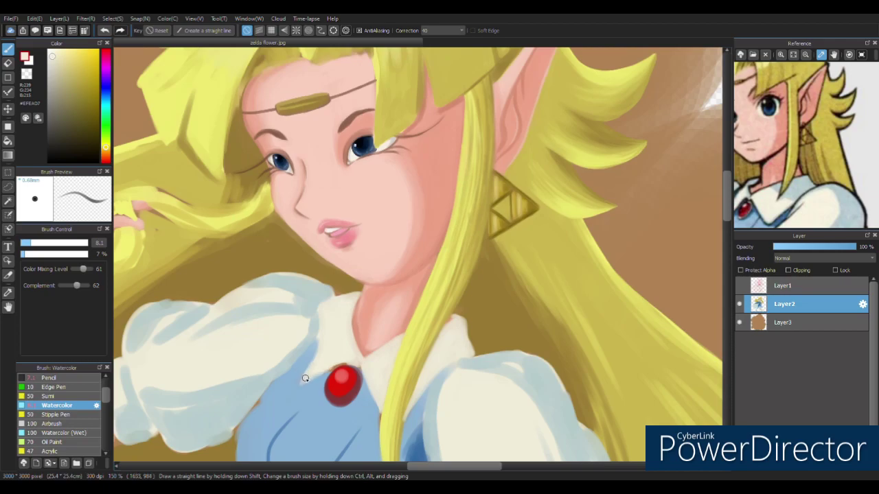
pyautogui.write('1')
pyautogui.scroll(-2, 345, 359)
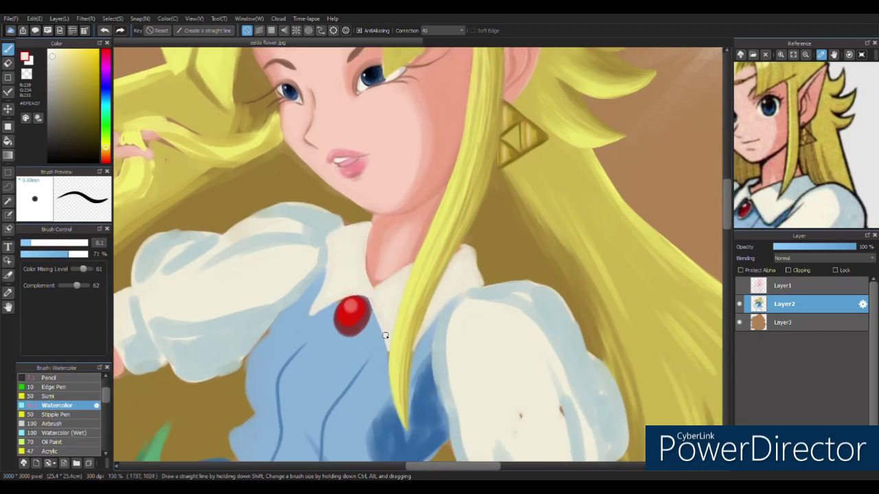
pyautogui.keyDown('alt'); pyautogui.click(393, 275); pyautogui.keyUp('alt')
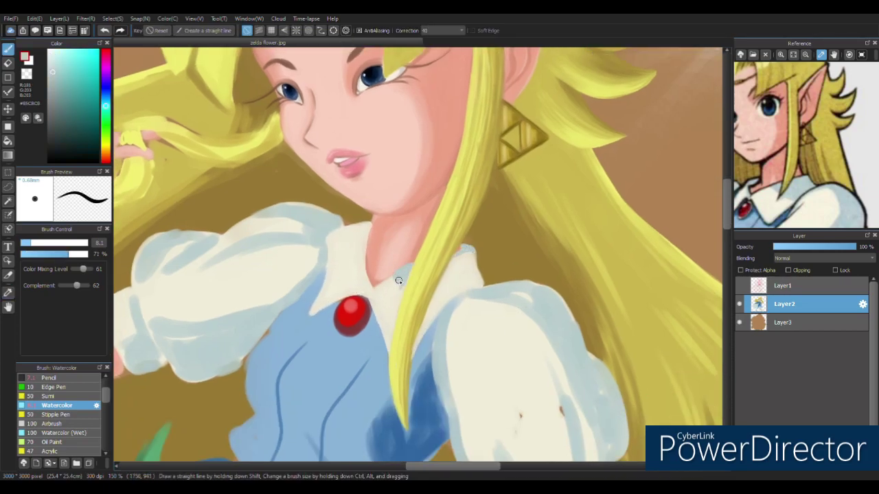
pyautogui.moveTo(437, 314)
pyautogui.mouseDown()
pyautogui.moveTo(463, 275)
pyautogui.moveTo(477, 274)
pyautogui.mouseUp()
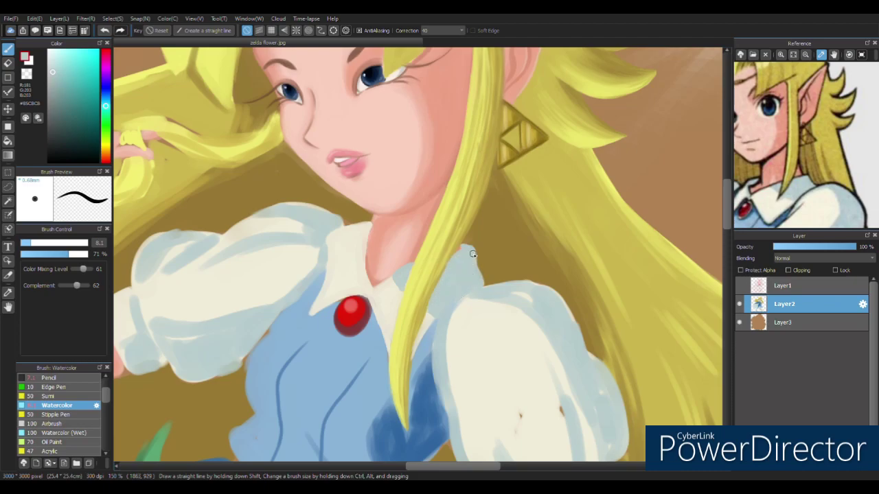
# Select the area around the mouth, move it slightly down and left, and repaint the chin edge with the brush
pyautogui.keyDown('alt'); pyautogui.click(330, 178); pyautogui.keyUp('alt')
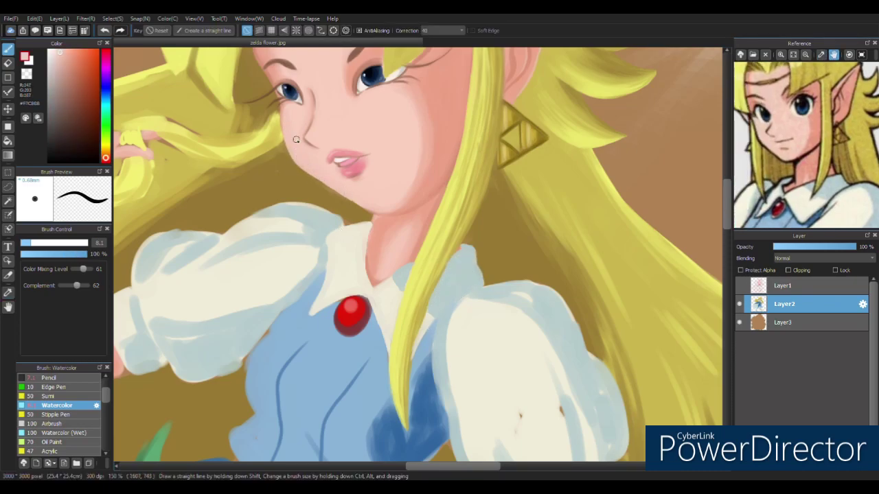
pyautogui.press('m')
pyautogui.moveTo(314, 140); pyautogui.dragTo(384, 202)
pyautogui.hotkey('ctrl', 't')
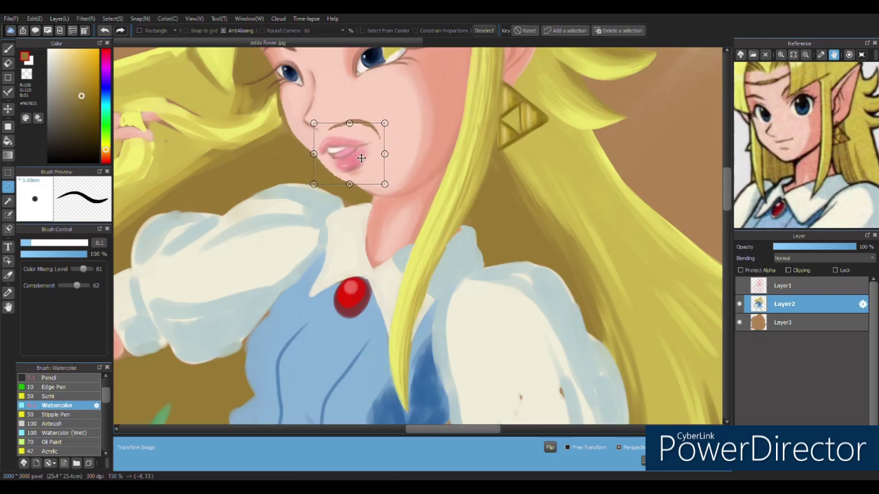
pyautogui.press('Return')
pyautogui.press('b')
pyautogui.moveTo(311, 167); pyautogui.dragTo(346, 284)
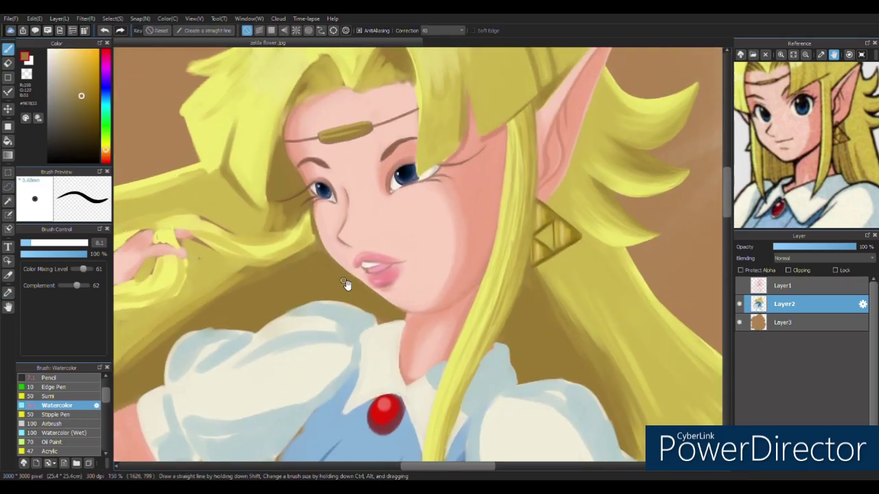
# Blend sampled skin tones into the neck opening at the collar and shade the inside of the ear
pyautogui.keyDown('alt'); pyautogui.click(406, 318); pyautogui.keyUp('alt')
pyautogui.keyDown('alt'); pyautogui.click(418, 364); pyautogui.keyUp('alt')
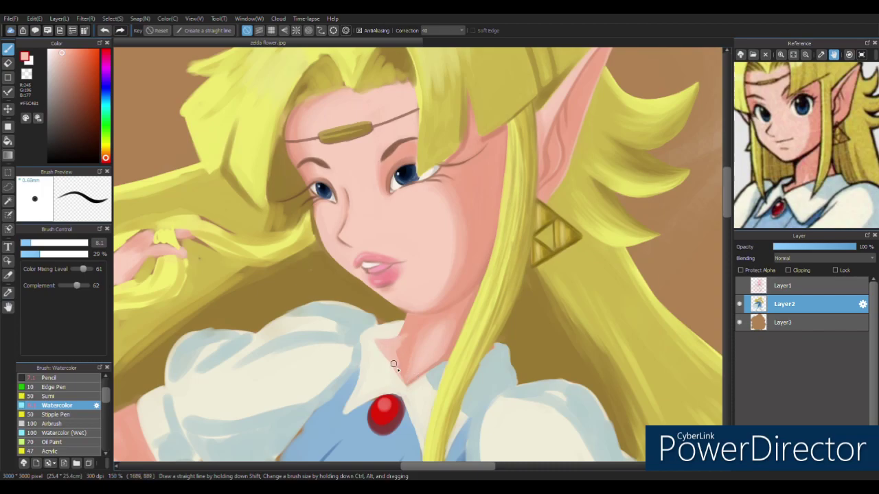
pyautogui.keyDown('alt'); pyautogui.click(406, 318); pyautogui.keyUp('alt')
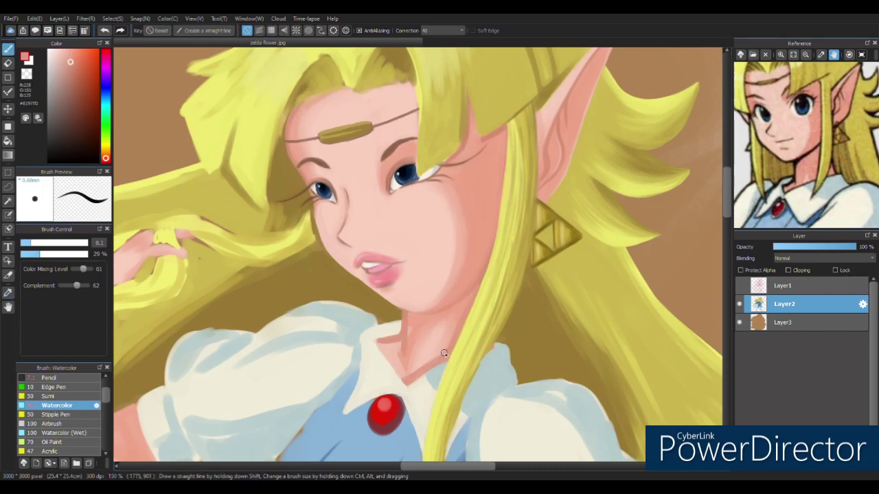
pyautogui.keyDown('alt'); pyautogui.click(405, 380); pyautogui.keyUp('alt')
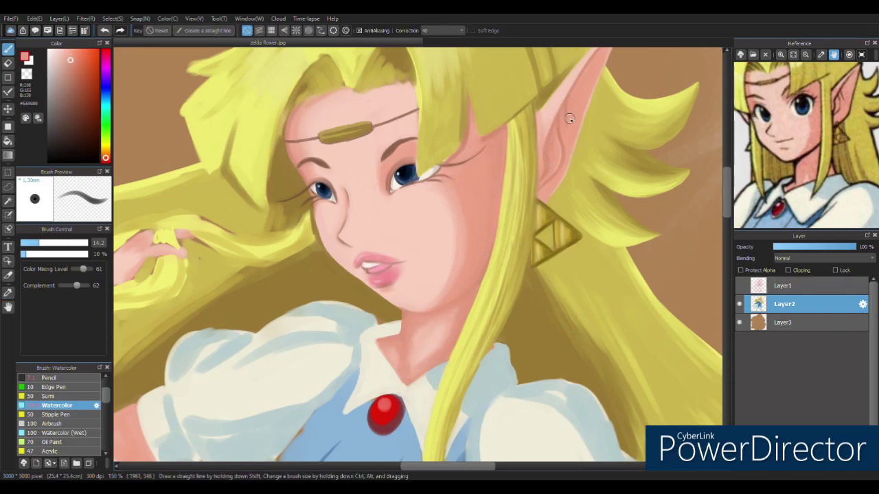
pyautogui.moveTo(569, 119); pyautogui.dragTo(545, 191)
pyautogui.moveTo(411, 359); pyautogui.dragTo(482, 254)
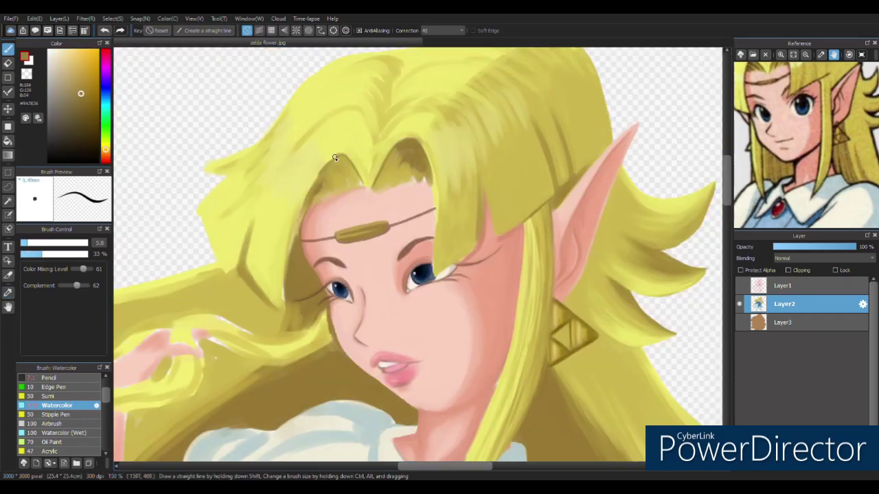
# Shade the hairline beneath the fringe in brown and smooth the forehead with a sampled skin tone
pyautogui.moveTo(284, 312); pyautogui.dragTo(309, 197)
pyautogui.moveTo(409, 143)
pyautogui.mouseDown()
pyautogui.moveTo(343, 172)
pyautogui.moveTo(318, 214)
pyautogui.mouseUp()
pyautogui.keyDown('alt'); pyautogui.click(386, 192); pyautogui.keyUp('alt')
pyautogui.moveTo(422, 173); pyautogui.dragTo(419, 196)
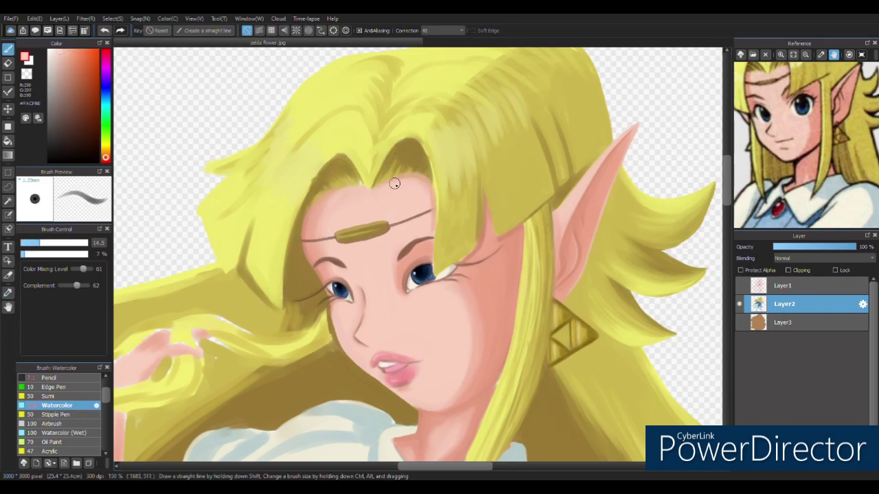
# Sample a yellow hair tone and paint soft strands through the fringe beside the smaller eye
pyautogui.keyDown('alt'); pyautogui.click(307, 210); pyautogui.keyUp('alt')
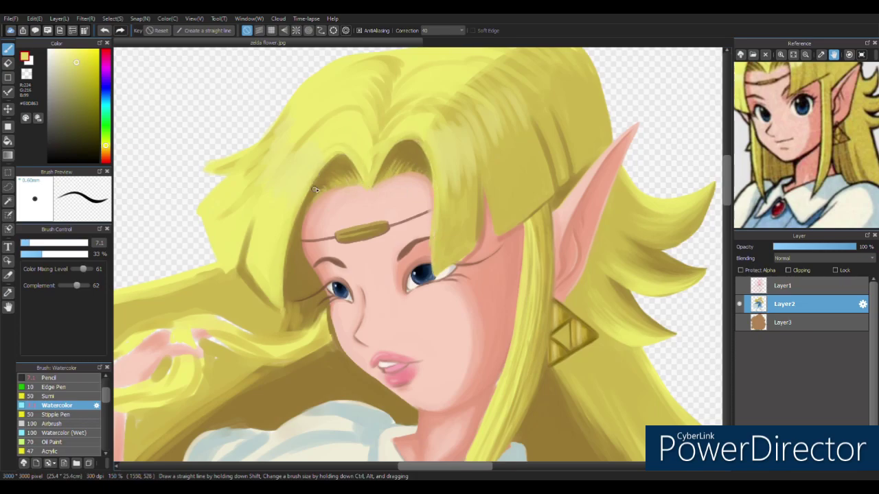
pyautogui.moveTo(265, 284)
pyautogui.mouseDown()
pyautogui.moveTo(255, 237)
pyautogui.moveTo(275, 231)
pyautogui.moveTo(241, 240)
pyautogui.moveTo(245, 224)
pyautogui.mouseUp()
pyautogui.moveTo(393, 123); pyautogui.dragTo(406, 190)
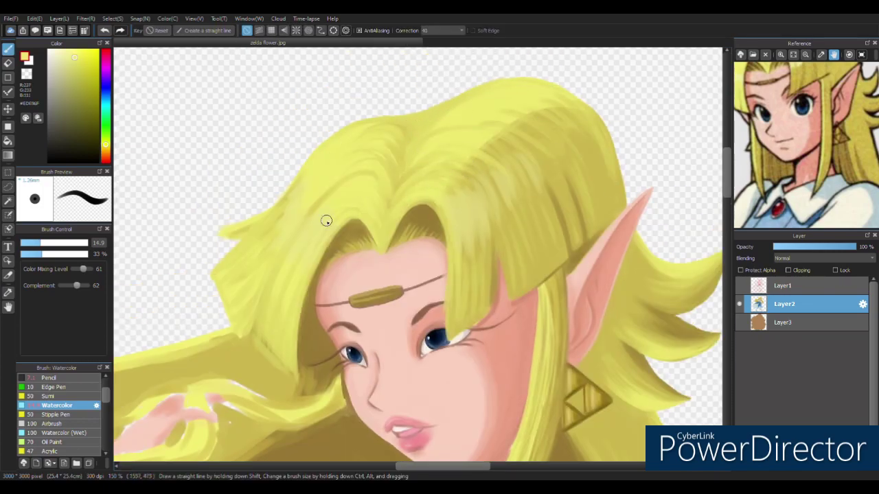
pyautogui.moveTo(275, 284); pyautogui.dragTo(285, 369)
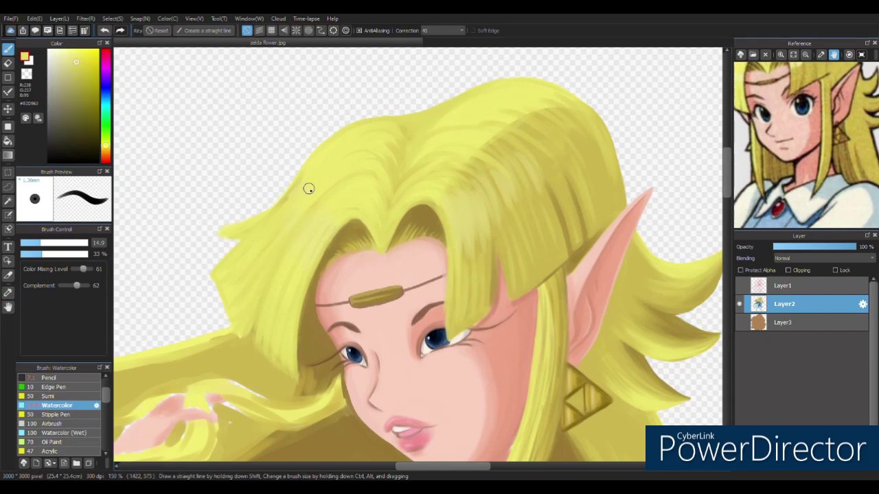
# Paint darker and lighter strands through the crown, the parting and the fringe above the larger eye
pyautogui.moveTo(466, 307); pyautogui.dragTo(484, 227)
pyautogui.moveTo(581, 111); pyautogui.dragTo(588, 193)
pyautogui.keyDown('alt'); pyautogui.click(589, 196); pyautogui.keyUp('alt')
pyautogui.moveTo(474, 315)
pyautogui.mouseDown()
pyautogui.moveTo(481, 233)
pyautogui.moveTo(457, 154)
pyautogui.mouseUp()
pyautogui.moveTo(402, 197); pyautogui.dragTo(416, 137)
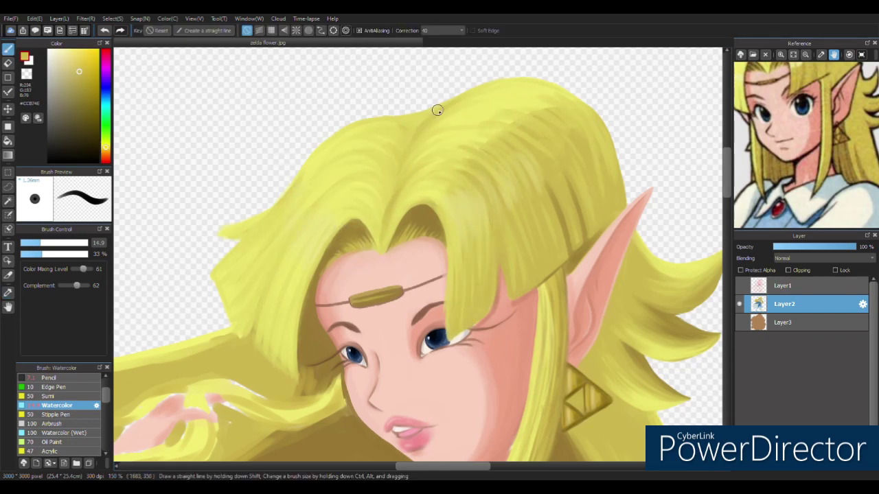
pyautogui.moveTo(401, 167)
pyautogui.mouseDown()
pyautogui.moveTo(435, 142)
pyautogui.moveTo(268, 212)
pyautogui.moveTo(355, 236)
pyautogui.mouseUp()
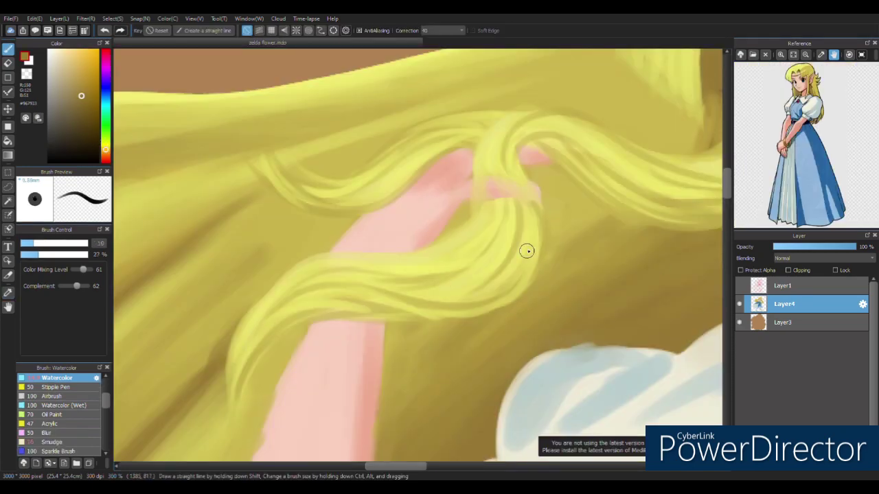
# Paint darker and lighter yellow strands through the curled hair locks looped around the raised hand
pyautogui.moveTo(526, 251)
pyautogui.mouseDown()
pyautogui.moveTo(534, 209)
pyautogui.moveTo(241, 367)
pyautogui.moveTo(249, 350)
pyautogui.moveTo(515, 166)
pyautogui.moveTo(578, 162)
pyautogui.mouseUp()
pyautogui.hscroll(3, 578, 162)
pyautogui.moveTo(659, 178)
pyautogui.mouseDown()
pyautogui.moveTo(697, 202)
pyautogui.moveTo(652, 86)
pyautogui.moveTo(626, 131)
pyautogui.moveTo(604, 212)
pyautogui.moveTo(436, 157)
pyautogui.moveTo(329, 165)
pyautogui.moveTo(216, 197)
pyautogui.moveTo(406, 130)
pyautogui.mouseUp()
pyautogui.keyDown('alt'); pyautogui.click(406, 124); pyautogui.keyUp('alt')
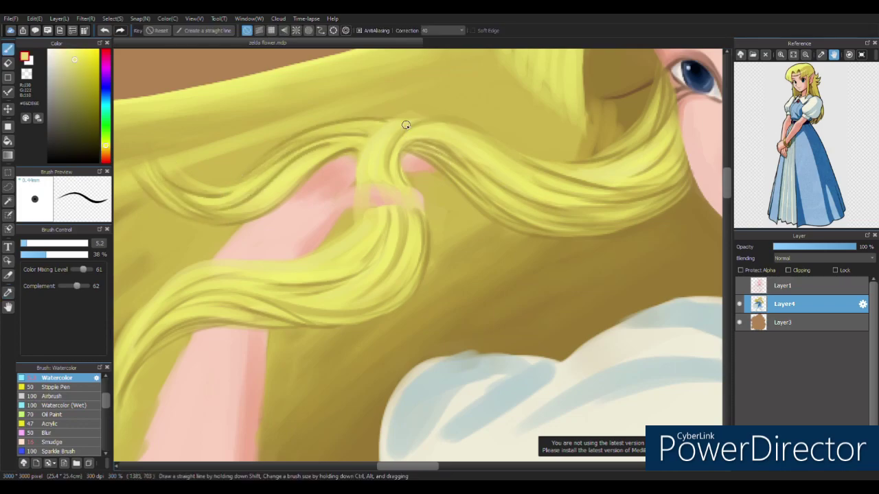
pyautogui.hscroll(-3, 364, 249)
pyautogui.moveTo(314, 270)
pyautogui.mouseDown()
pyautogui.moveTo(439, 130)
pyautogui.moveTo(413, 162)
pyautogui.moveTo(454, 196)
pyautogui.moveTo(226, 184)
pyautogui.moveTo(296, 166)
pyautogui.mouseUp()
pyautogui.hscroll(8, 448, 193)
pyautogui.keyDown('alt'); pyautogui.click(359, 229); pyautogui.keyUp('alt')
pyautogui.hscroll(-3, 295, 148)
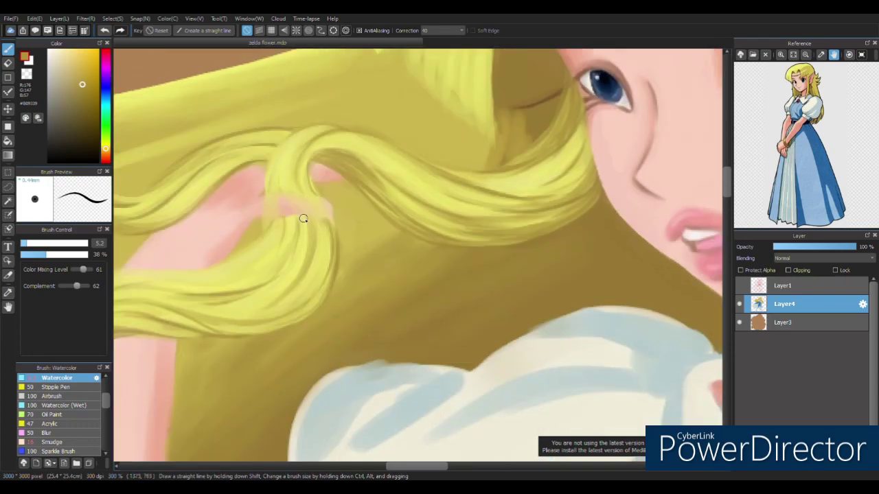
# Sample a brown tone and darken the lash lines around both eyes and the circlet's thin band across the forehead
pyautogui.hscroll(-4, 301, 226)
pyautogui.scroll(-1, 301, 225)
pyautogui.moveTo(417, 107)
pyautogui.mouseDown()
pyautogui.moveTo(403, 122)
pyautogui.moveTo(412, 114)
pyautogui.mouseUp()
pyautogui.keyDown('alt'); pyautogui.click(412, 112); pyautogui.keyUp('alt')
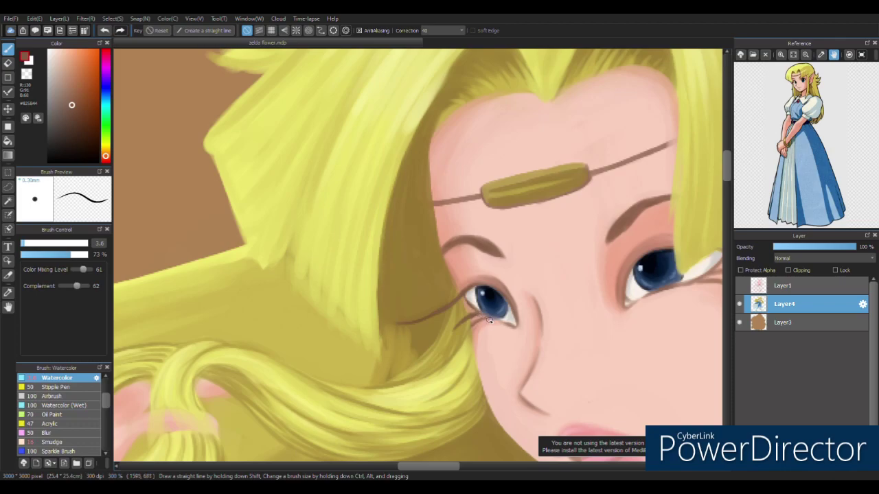
pyautogui.moveTo(580, 310); pyautogui.dragTo(460, 323)
pyautogui.moveTo(693, 230); pyautogui.dragTo(599, 273)
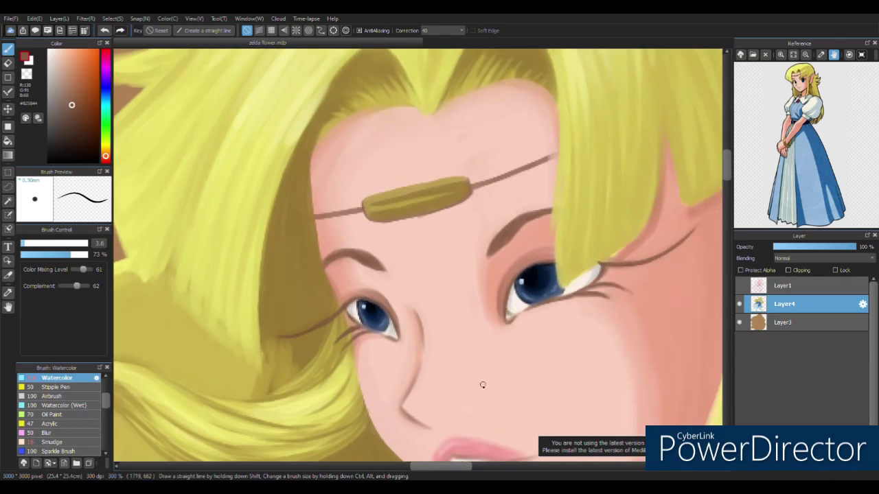
pyautogui.moveTo(557, 153); pyautogui.dragTo(470, 189)
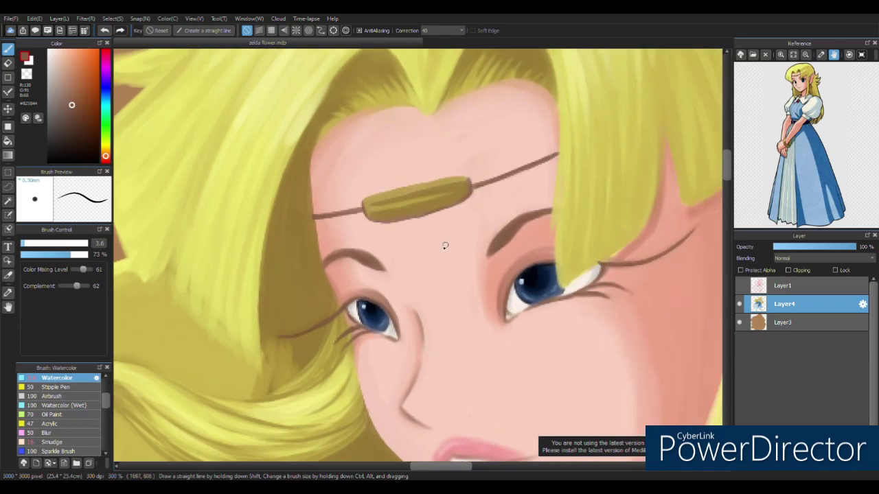
# Line the nose, mouth and the chin and jaw contour with thin brown Watercolor strokes
pyautogui.moveTo(461, 379)
pyautogui.mouseDown()
pyautogui.moveTo(453, 319)
pyautogui.moveTo(407, 224)
pyautogui.mouseUp()
pyautogui.moveTo(485, 307); pyautogui.dragTo(412, 308)
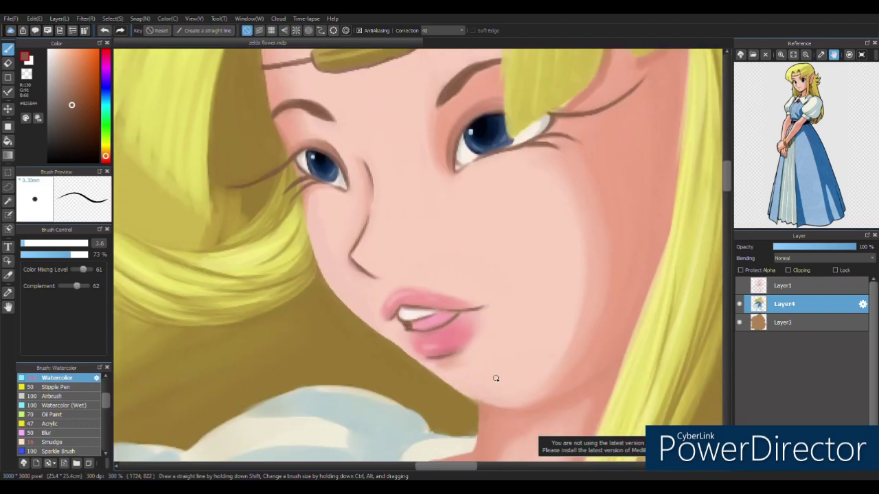
pyautogui.moveTo(496, 378); pyautogui.dragTo(447, 332)
pyautogui.moveTo(585, 302); pyautogui.dragTo(516, 339)
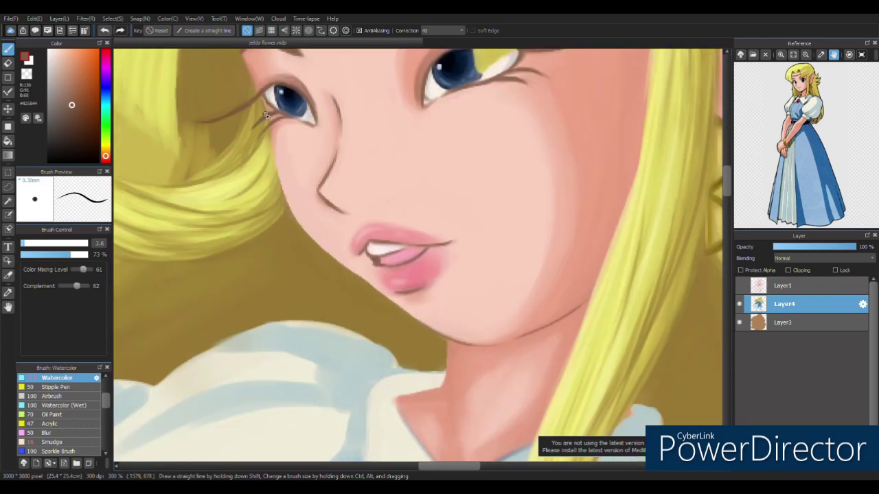
# Smooth the forehead corner beside the fringe with a sampled skin tone and shade the skin beneath the fringe tips
pyautogui.scroll(5, 414, 321)
pyautogui.scroll(3, 450, 168)
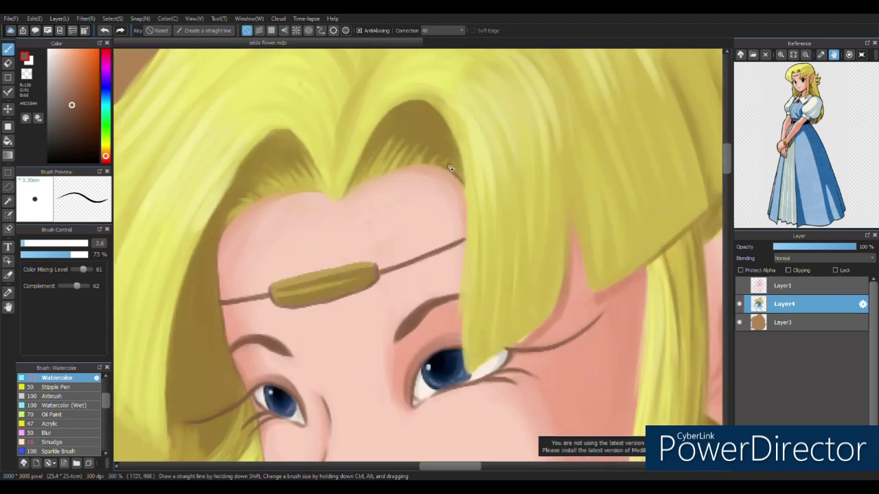
pyautogui.keyDown('alt'); pyautogui.click(451, 168); pyautogui.keyUp('alt')
pyautogui.moveTo(458, 159); pyautogui.dragTo(427, 169)
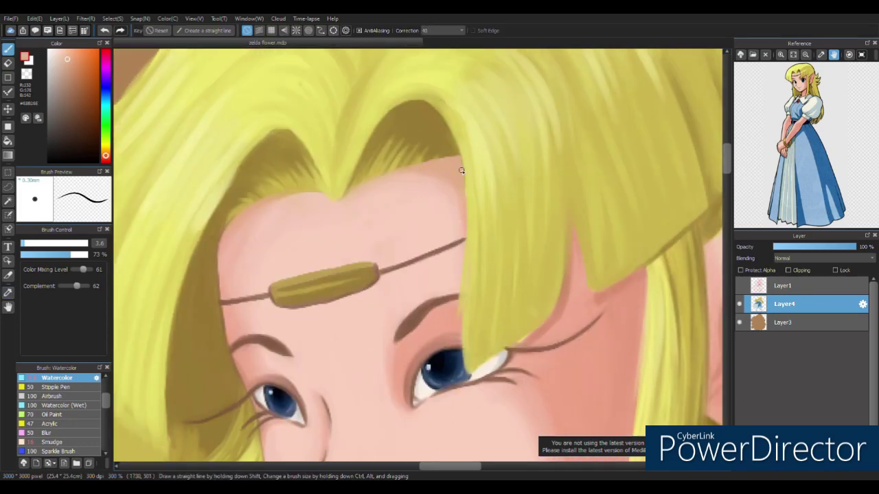
pyautogui.keyDown('alt'); pyautogui.click(526, 339); pyautogui.keyUp('alt')
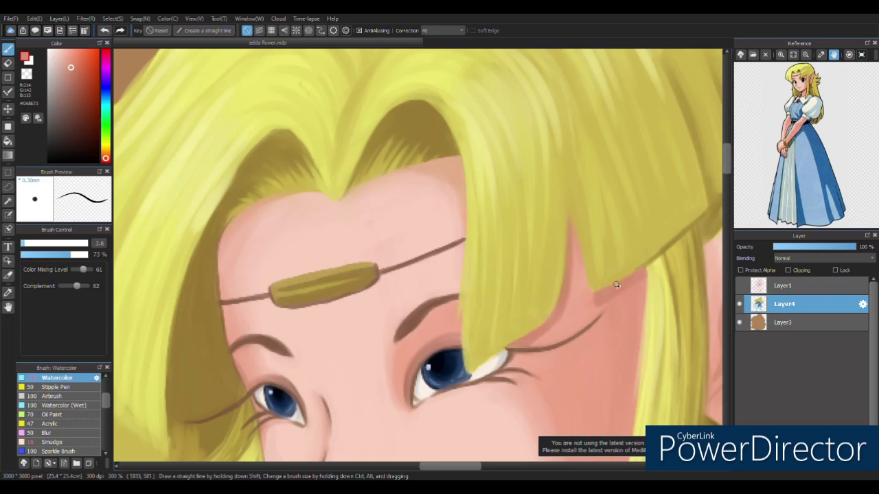
# Clean up the chin edge with the sampled hair shadow tone and outline the pointed ear in sampled brown
pyautogui.scroll(-10, 616, 284)
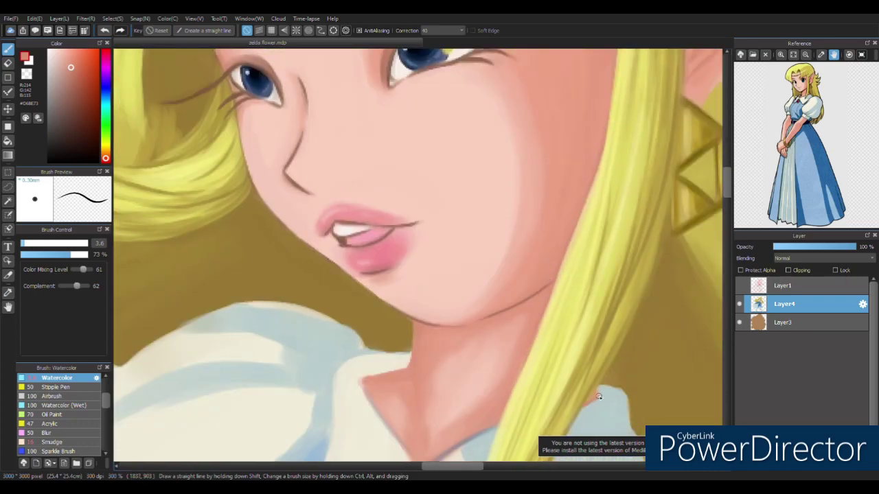
pyautogui.keyDown('alt'); pyautogui.click(409, 320); pyautogui.keyUp('alt')
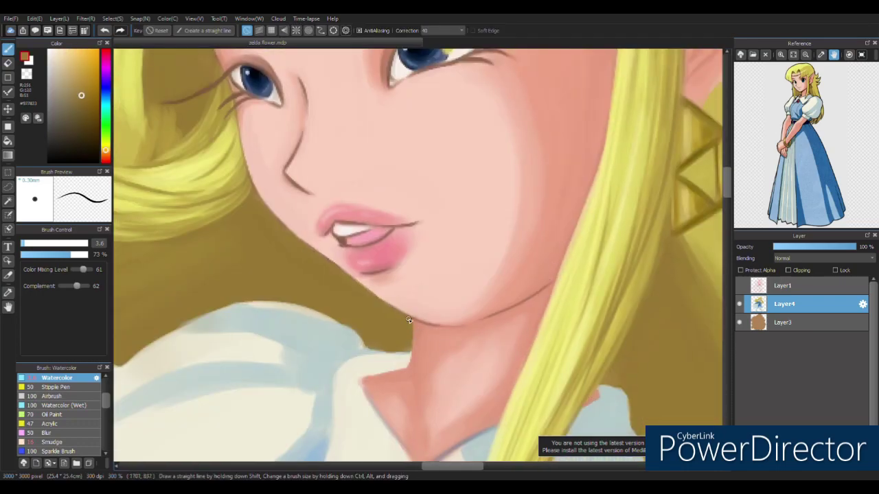
pyautogui.keyDown('alt'); pyautogui.click(409, 324); pyautogui.keyUp('alt')
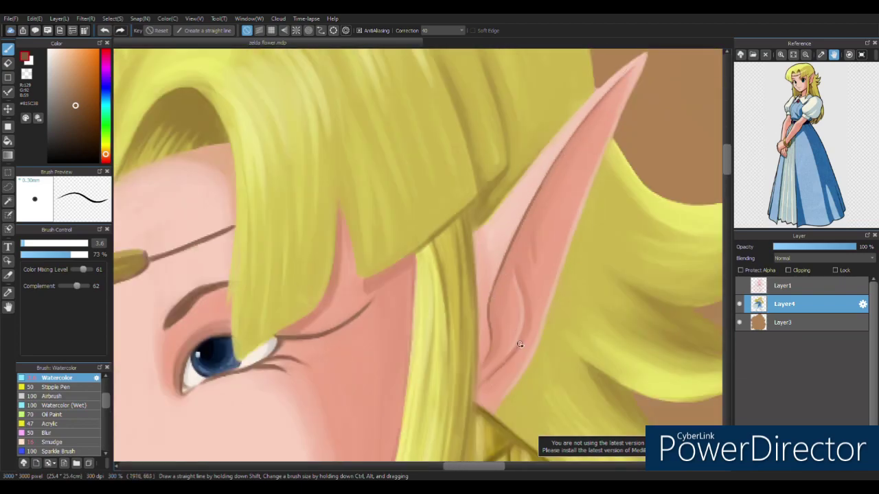
# Paint the raised hand's thumb over the looped hair lock with sampled light skin tones
pyautogui.keyDown('alt'); pyautogui.click(535, 158); pyautogui.keyUp('alt')
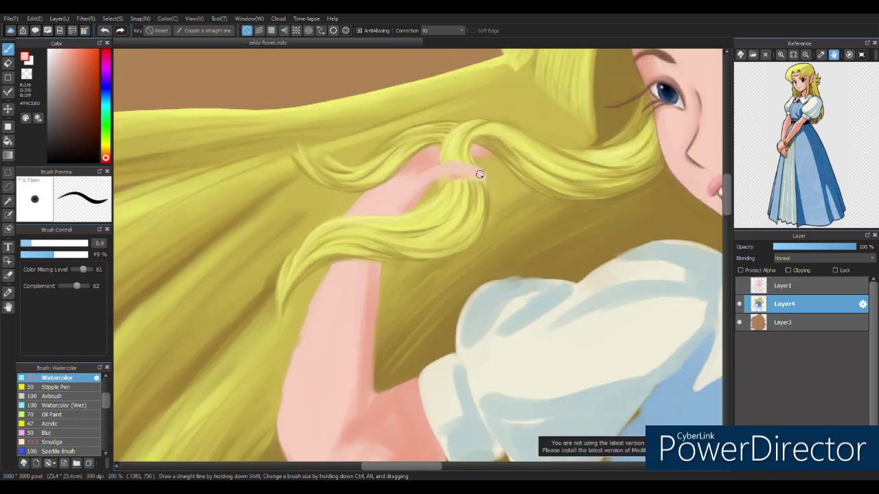
pyautogui.moveTo(426, 149); pyautogui.dragTo(490, 180)
pyautogui.keyDown('alt'); pyautogui.click(431, 150); pyautogui.keyUp('alt')
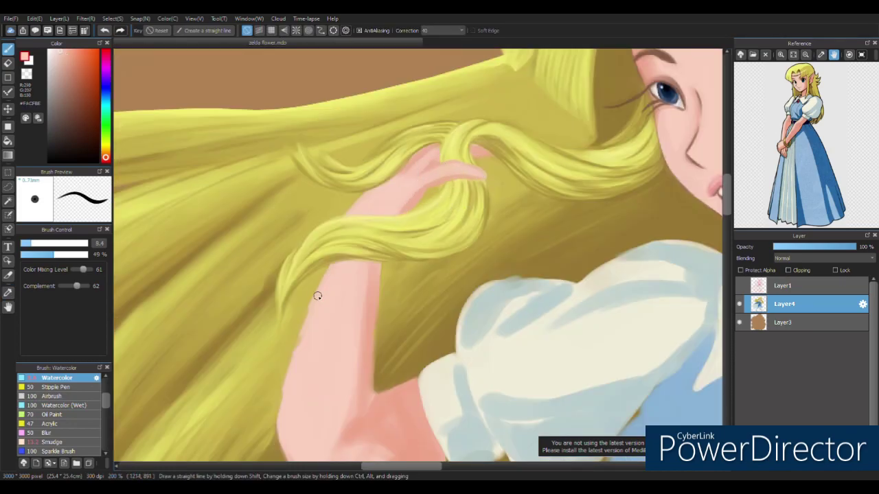
# Blend sampled darker and lighter skin tones around the elbow of the raised arm
pyautogui.scroll(-2, 317, 302)
pyautogui.scroll(-3, 350, 312)
pyautogui.keyDown('alt'); pyautogui.click(384, 320); pyautogui.keyUp('alt')
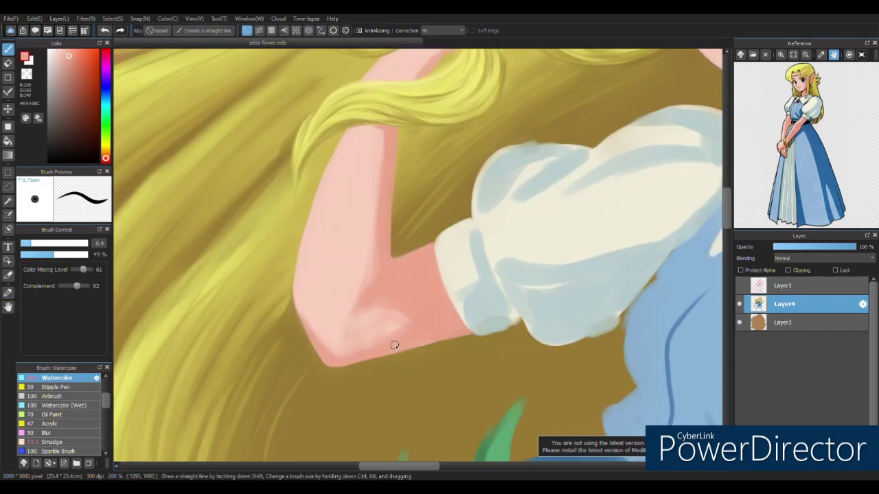
pyautogui.keyDown('alt'); pyautogui.click(372, 322); pyautogui.keyUp('alt')
pyautogui.moveTo(366, 318)
pyautogui.mouseDown()
pyautogui.moveTo(357, 298)
pyautogui.moveTo(386, 316)
pyautogui.mouseUp()
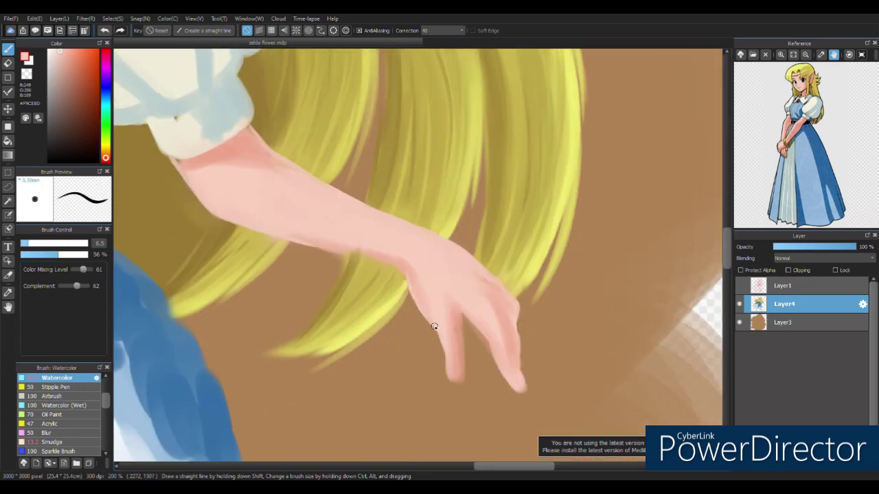
# Reshape and slim the lowered hand's extended fingers with skin-tone strokes and the Eraser
pyautogui.moveTo(435, 323); pyautogui.dragTo(469, 356)
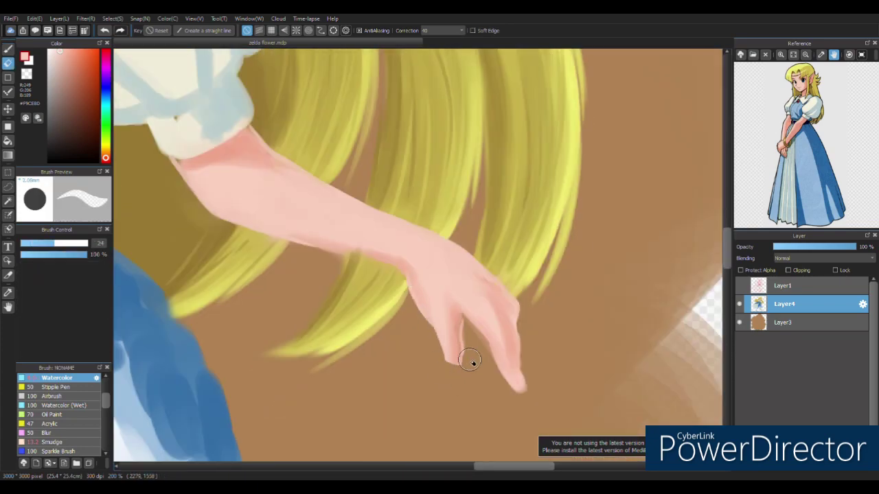
pyautogui.press('b')
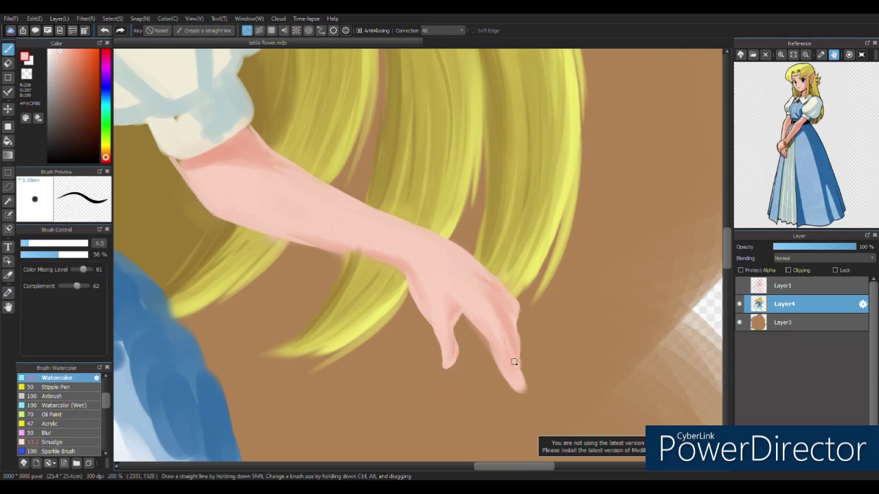
pyautogui.press('e')
pyautogui.keyDown('alt'); pyautogui.click(466, 290); pyautogui.keyUp('alt')
# Blend light skin tone along the lowered forearm's underside and the back of the hand with a low-opacity brush
pyautogui.press('b')
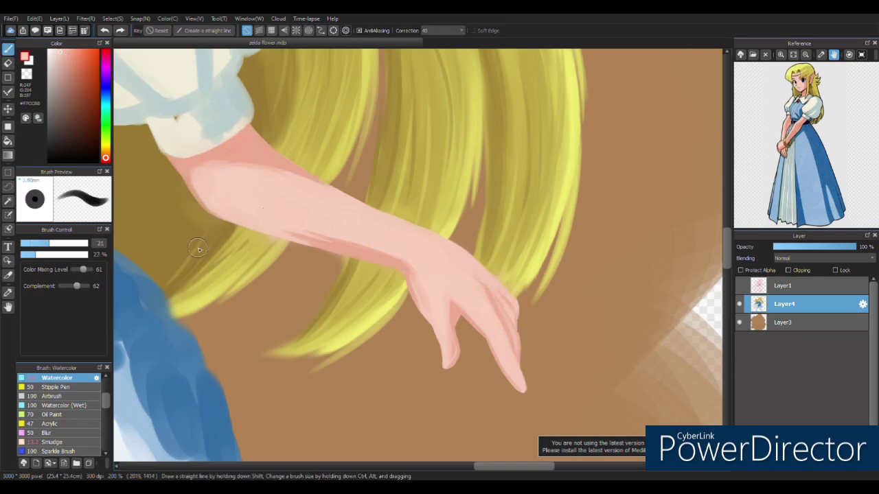
pyautogui.moveTo(365, 256); pyautogui.dragTo(321, 242)
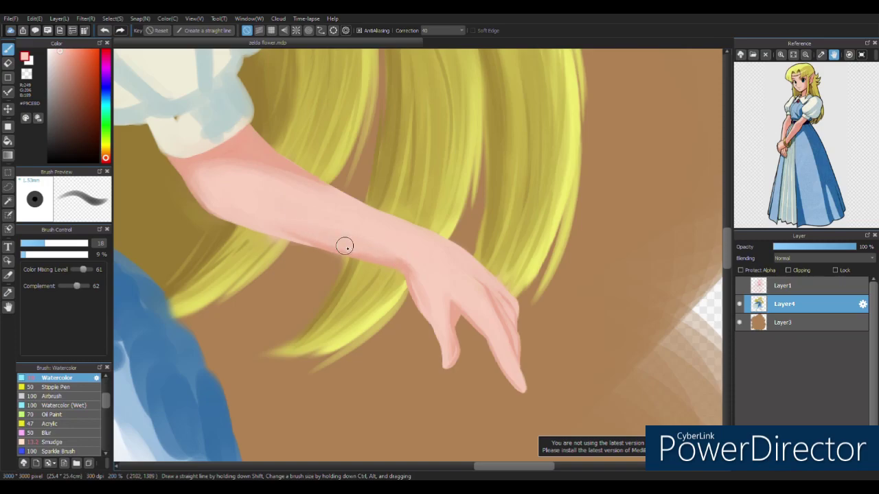
pyautogui.moveTo(413, 283); pyautogui.dragTo(449, 284)
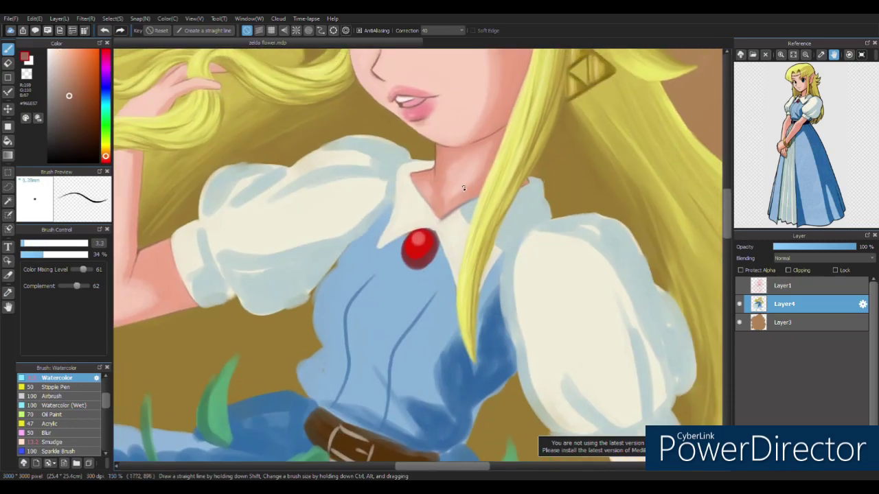
# Clean up the edges of the raised arm's puff sleeve, its cuff and the bodice side with sampled cream, pale blue-grey and light blue
pyautogui.keyDown('alt'); pyautogui.click(216, 175); pyautogui.keyUp('alt')
pyautogui.moveTo(281, 179); pyautogui.dragTo(264, 162)
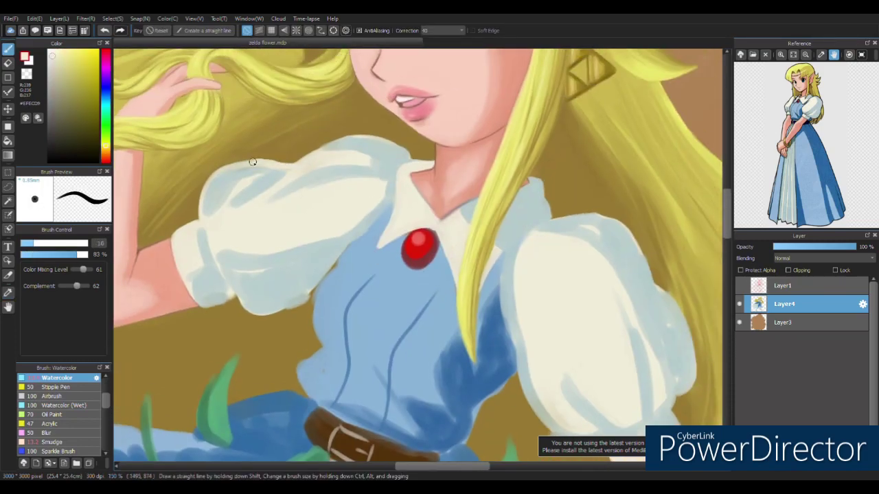
pyautogui.moveTo(221, 305); pyautogui.dragTo(218, 275)
pyautogui.keyDown('alt'); pyautogui.click(254, 304); pyautogui.keyUp('alt')
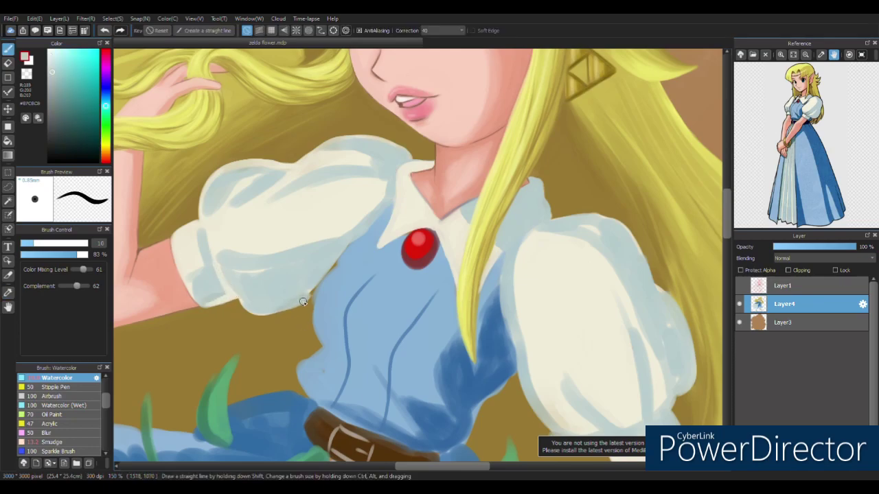
pyautogui.keyDown('alt'); pyautogui.click(354, 242); pyautogui.keyUp('alt')
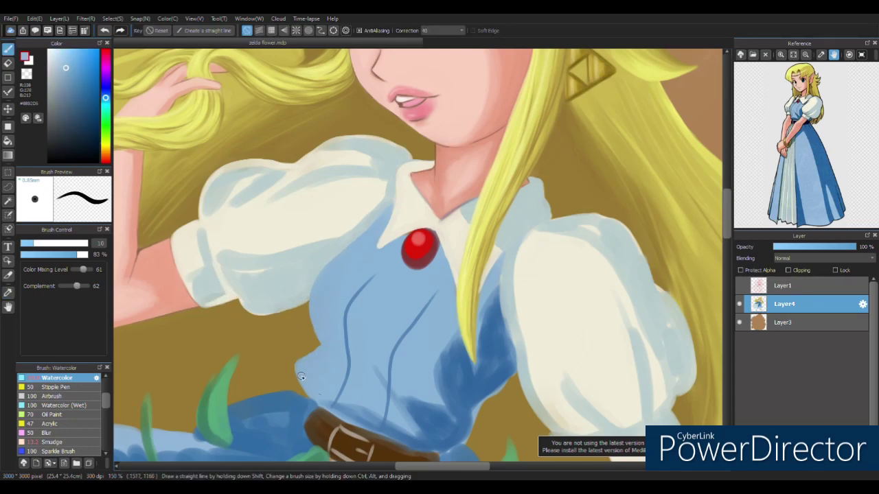
pyautogui.moveTo(425, 351); pyautogui.dragTo(455, 379)
# Blend sampled pale blue-grey shading softly through the folds of both puff sleeves
pyautogui.keyDown('alt'); pyautogui.click(292, 290); pyautogui.keyUp('alt')
pyautogui.moveTo(229, 334); pyautogui.dragTo(241, 328)
pyautogui.moveTo(325, 222); pyautogui.dragTo(334, 215)
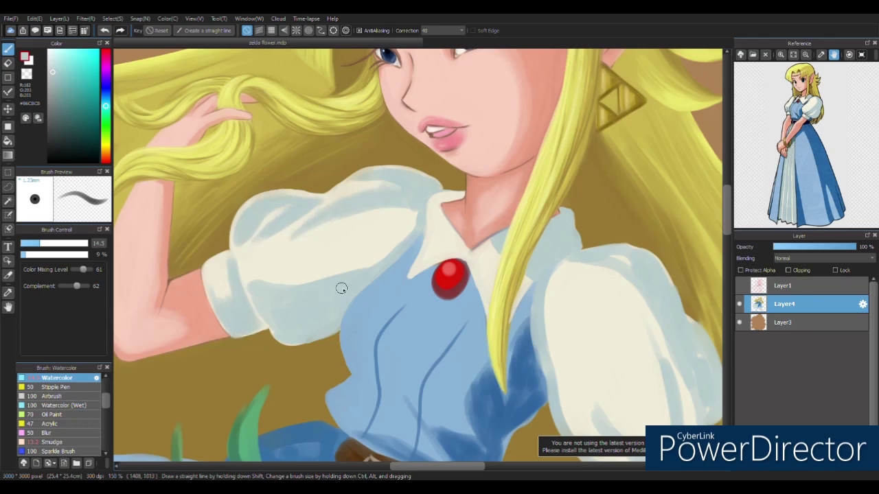
pyautogui.moveTo(419, 200); pyautogui.dragTo(368, 198)
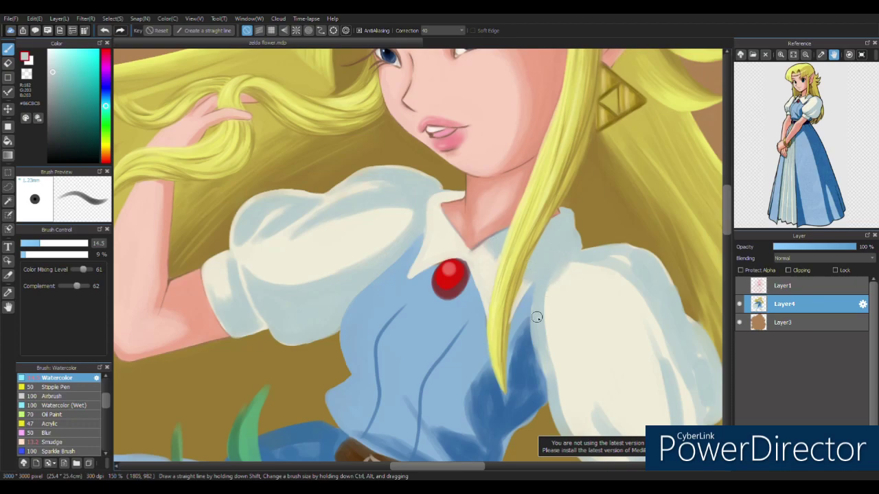
pyautogui.scroll(-3, 546, 273)
pyautogui.moveTo(641, 291); pyautogui.dragTo(573, 322)
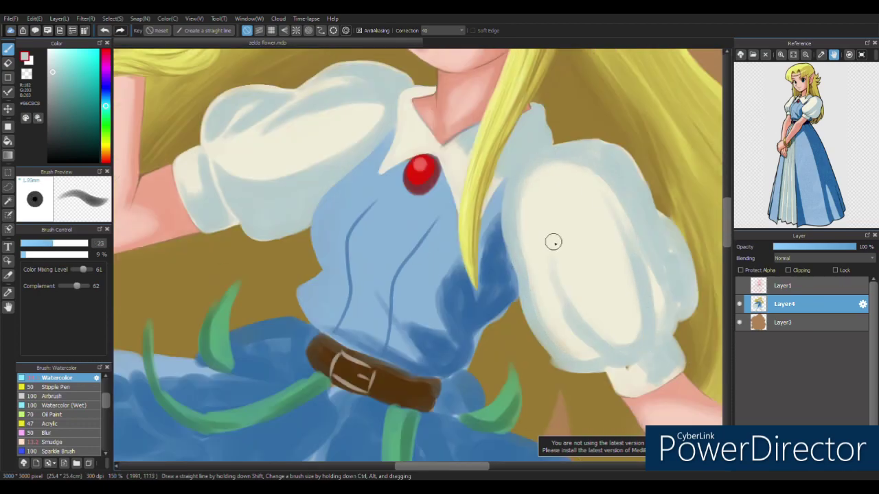
# Blend sampled cream through both puff sleeves and the lower cuff, and trim the sleeve outline with the brown background hair tone
pyautogui.keyDown('alt'); pyautogui.click(532, 220); pyautogui.keyUp('alt')
pyautogui.moveTo(603, 347)
pyautogui.mouseDown()
pyautogui.moveTo(672, 265)
pyautogui.moveTo(524, 171)
pyautogui.mouseUp()
pyautogui.moveTo(357, 151)
pyautogui.mouseDown()
pyautogui.moveTo(300, 178)
pyautogui.moveTo(339, 163)
pyautogui.moveTo(227, 123)
pyautogui.moveTo(298, 108)
pyautogui.moveTo(254, 127)
pyautogui.mouseUp()
pyautogui.moveTo(674, 247); pyautogui.dragTo(670, 302)
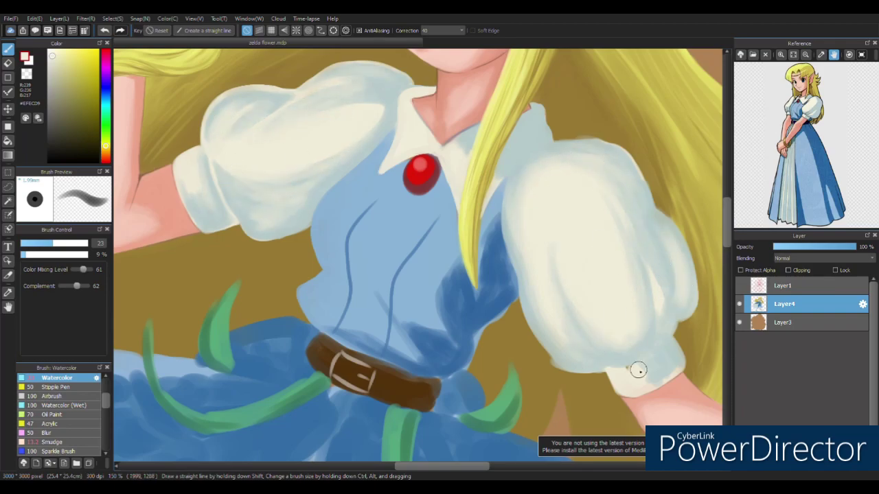
pyautogui.moveTo(638, 370); pyautogui.dragTo(676, 360)
pyautogui.keyDown('alt'); pyautogui.click(541, 357); pyautogui.keyUp('alt')
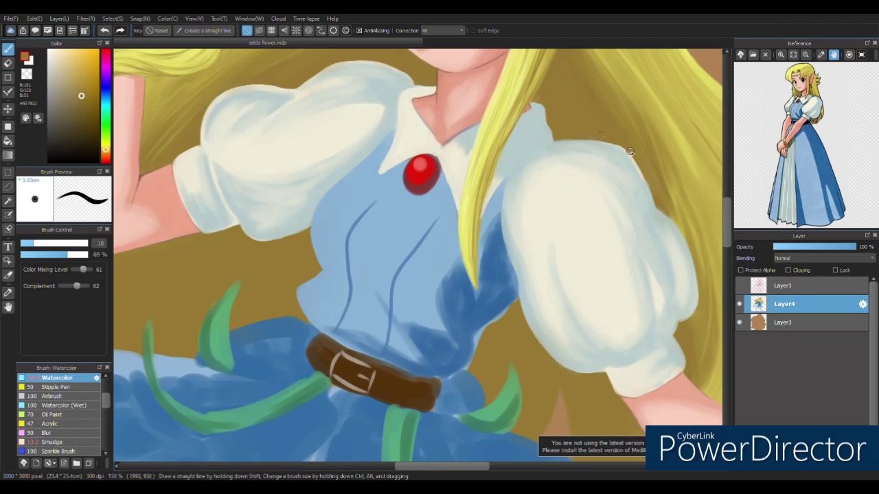
# Soften the bodice's seam lines and the shadow edges above the belt with sampled light blue
pyautogui.scroll(2, 606, 385)
pyautogui.keyDown('alt'); pyautogui.click(323, 329); pyautogui.keyUp('alt')
pyautogui.moveTo(288, 302)
pyautogui.mouseDown()
pyautogui.moveTo(334, 368)
pyautogui.moveTo(377, 243)
pyautogui.mouseUp()
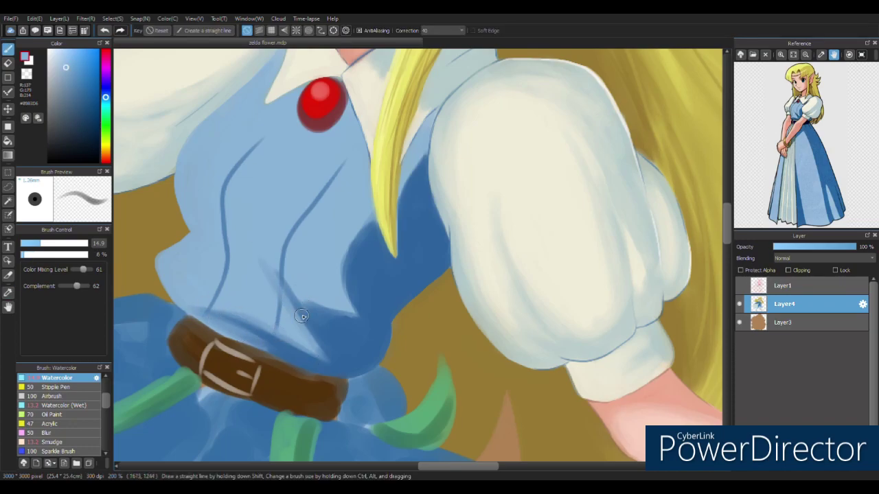
pyautogui.keyDown('ctrl'); pyautogui.keyDown('alt'); pyautogui.moveTo(312, 342); pyautogui.dragTo(327, 317); pyautogui.keyUp('alt'); pyautogui.keyUp('ctrl')
pyautogui.moveTo(277, 329)
pyautogui.mouseDown()
pyautogui.moveTo(220, 275)
pyautogui.moveTo(308, 277)
pyautogui.moveTo(396, 204)
pyautogui.mouseUp()
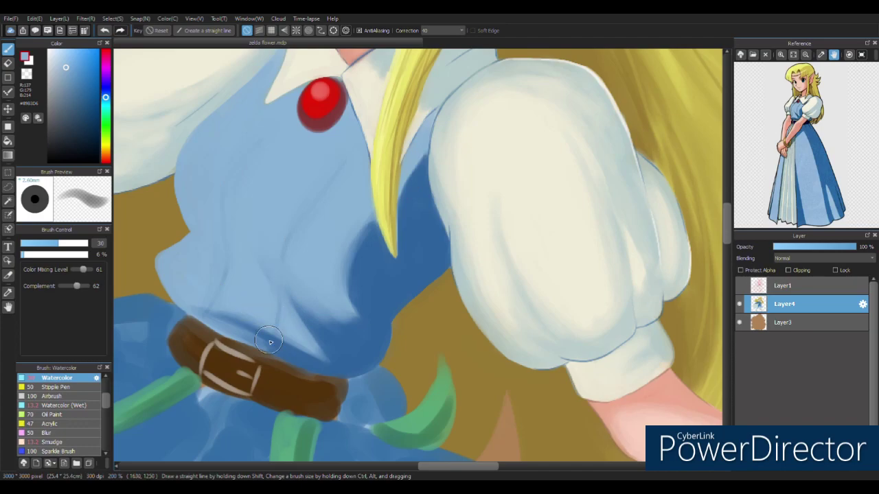
# Paint a darker blue fold across the bodice's waist and shade around the red brooch and beside the lowered arm's sleeve
pyautogui.click(84, 92)
pyautogui.moveTo(206, 261)
pyautogui.keyDown('ctrl'); pyautogui.keyDown('alt'); pyautogui.mouseDown()
pyautogui.moveTo(196, 250)
pyautogui.moveTo(258, 261)
pyautogui.moveTo(187, 244)
pyautogui.moveTo(221, 258)
pyautogui.mouseUp(); pyautogui.keyUp('alt'); pyautogui.keyUp('ctrl')
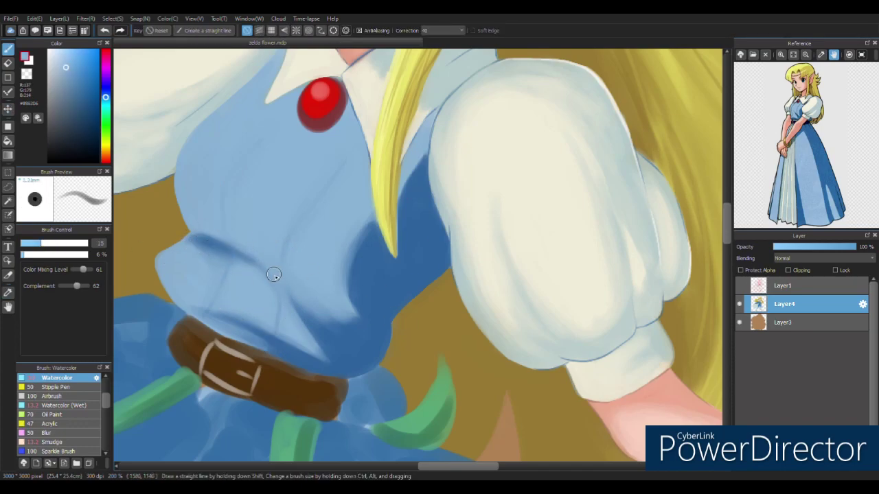
pyautogui.moveTo(310, 131); pyautogui.dragTo(348, 106)
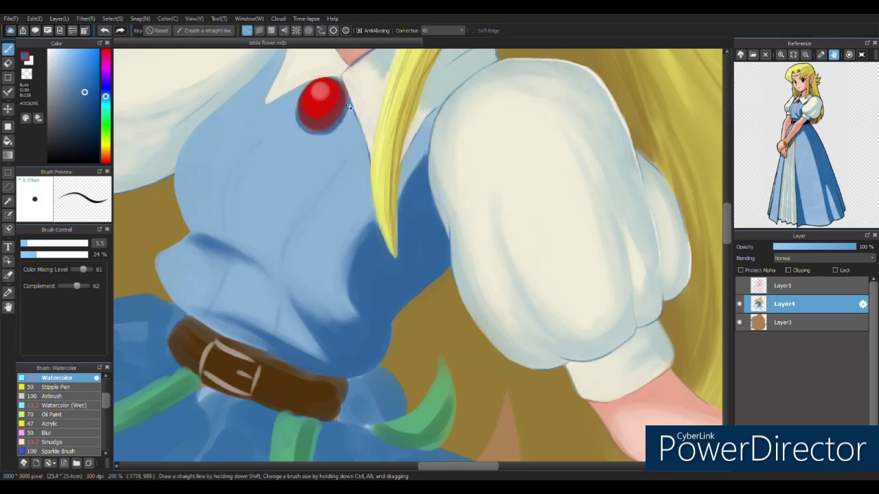
pyautogui.moveTo(442, 107); pyautogui.dragTo(407, 153)
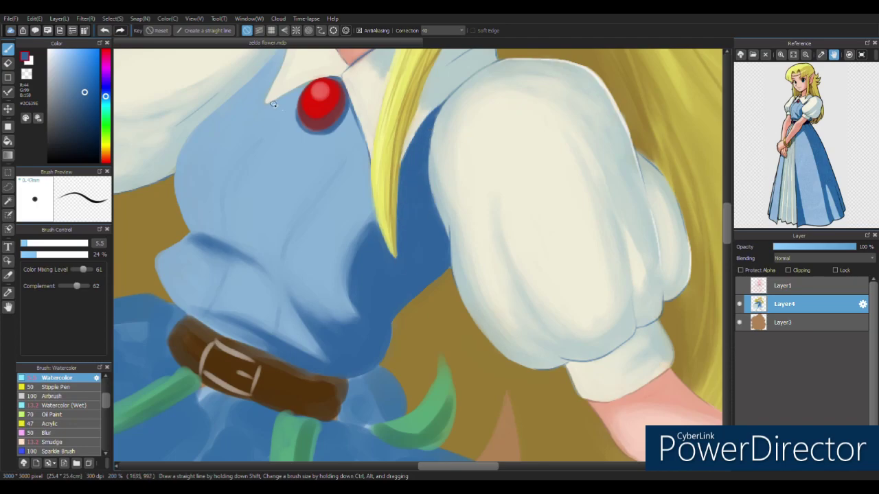
# Paint an olive-gold rim around the red brooch, highlight it with yellow sampled from the hair, and touch up the gem's highlight
pyautogui.scroll(2, 320, 103)
pyautogui.moveTo(248, 323)
pyautogui.mouseDown()
pyautogui.moveTo(278, 350)
pyautogui.moveTo(268, 332)
pyautogui.moveTo(320, 358)
pyautogui.moveTo(382, 156)
pyautogui.mouseUp()
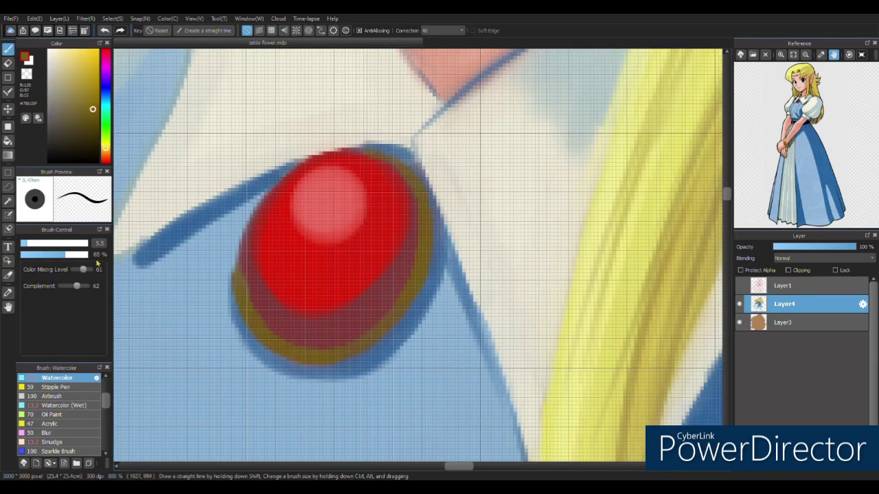
pyautogui.keyDown('alt'); pyautogui.click(641, 208); pyautogui.keyUp('alt')
pyautogui.moveTo(237, 279)
pyautogui.mouseDown()
pyautogui.moveTo(250, 314)
pyautogui.moveTo(357, 351)
pyautogui.moveTo(413, 290)
pyautogui.mouseUp()
pyautogui.moveTo(426, 231); pyautogui.dragTo(412, 305)
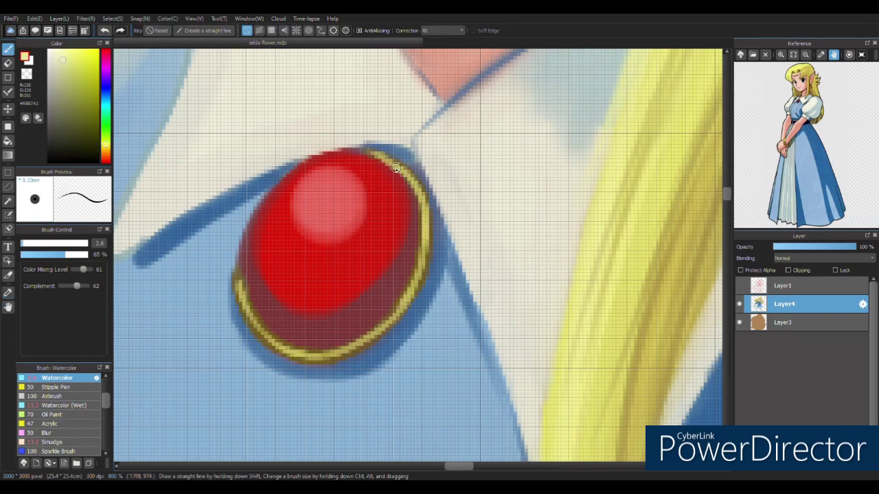
pyautogui.moveTo(308, 192); pyautogui.dragTo(336, 202)
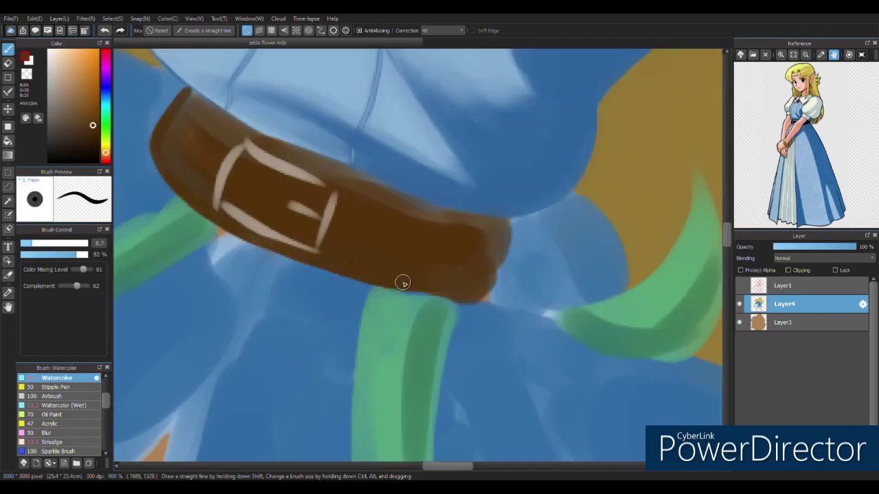
# Repaint the belt solid brown over the old buckle, and blend softer light brown through its middle
pyautogui.moveTo(403, 283)
pyautogui.mouseDown()
pyautogui.moveTo(329, 179)
pyautogui.moveTo(485, 245)
pyautogui.moveTo(458, 286)
pyautogui.moveTo(207, 200)
pyautogui.moveTo(201, 151)
pyautogui.moveTo(229, 133)
pyautogui.moveTo(369, 288)
pyautogui.mouseUp()
pyautogui.click(50, 243)
pyautogui.moveTo(79, 255); pyautogui.dragTo(30, 254)
pyautogui.moveTo(240, 157); pyautogui.dragTo(346, 212)
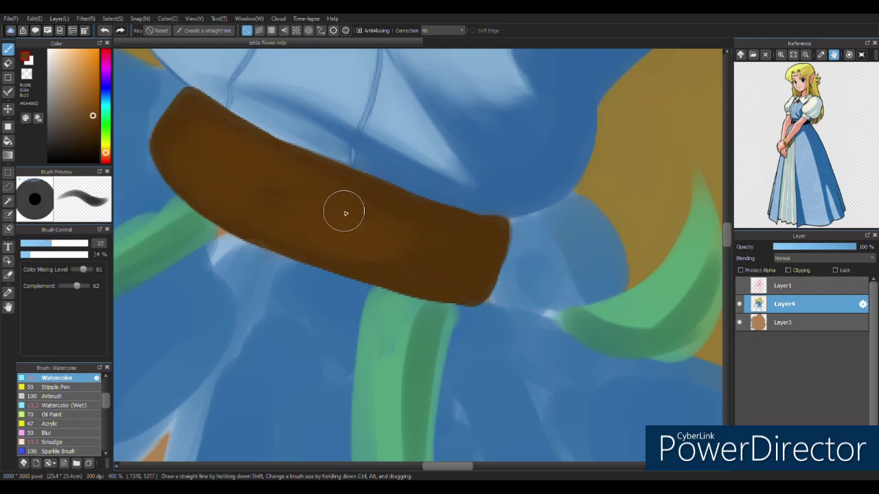
# Paint a grey rectangular buckle with a prong on the belt and refine the prong with the sampled grey
pyautogui.moveTo(216, 220); pyautogui.dragTo(254, 148)
pyautogui.hotkey('ctrl', 'z')
pyautogui.moveTo(288, 257)
pyautogui.mouseDown()
pyautogui.moveTo(248, 125)
pyautogui.moveTo(289, 257)
pyautogui.mouseUp()
pyautogui.moveTo(201, 206); pyautogui.dragTo(242, 121)
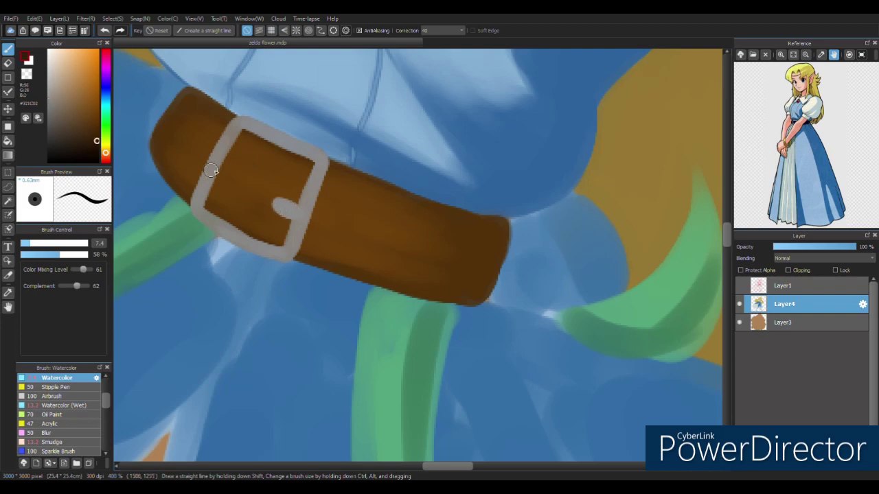
pyautogui.click(270, 204)
pyautogui.keyDown('alt'); pyautogui.click(282, 206); pyautogui.keyUp('alt')
pyautogui.moveTo(29, 243); pyautogui.dragTo(24, 245)
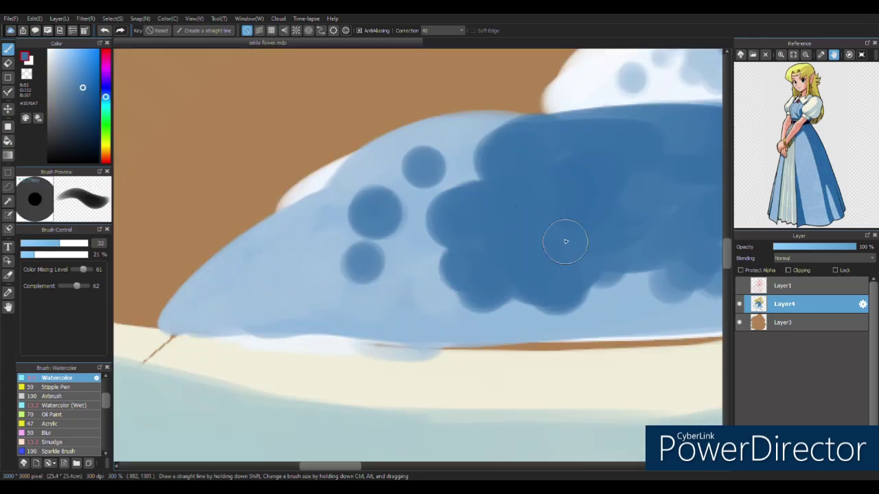
# Fill the skirt petals around the belt and beside the striped panel with solid, scalloped dark blue
pyautogui.moveTo(565, 240)
pyautogui.mouseDown()
pyautogui.moveTo(480, 294)
pyautogui.moveTo(572, 198)
pyautogui.mouseUp()
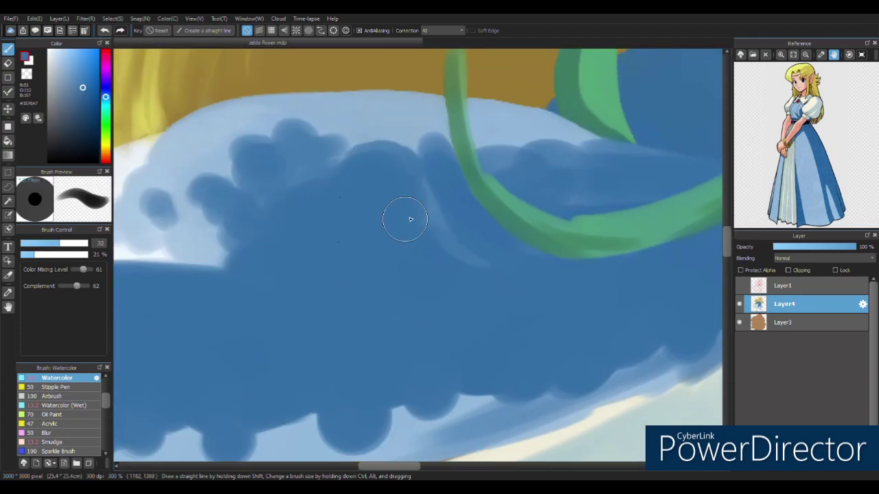
pyautogui.moveTo(402, 219)
pyautogui.mouseDown()
pyautogui.moveTo(298, 172)
pyautogui.moveTo(349, 226)
pyautogui.mouseUp()
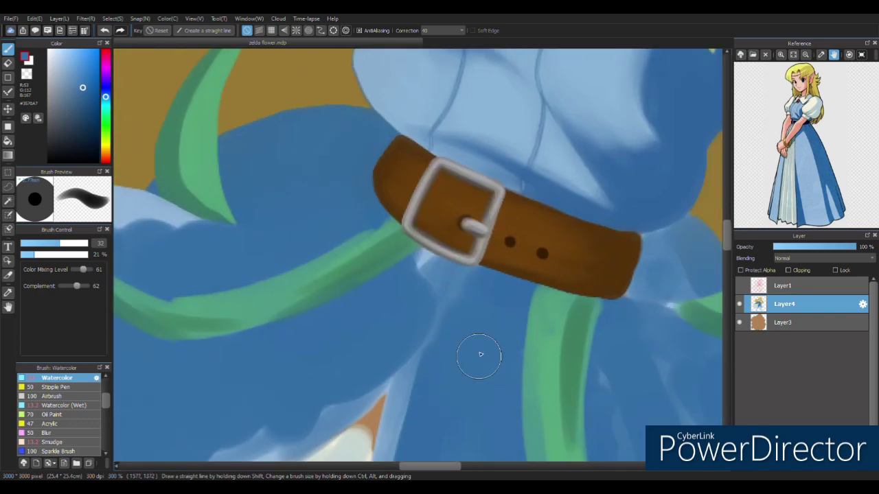
pyautogui.moveTo(481, 355)
pyautogui.mouseDown()
pyautogui.moveTo(424, 258)
pyautogui.moveTo(418, 382)
pyautogui.mouseUp()
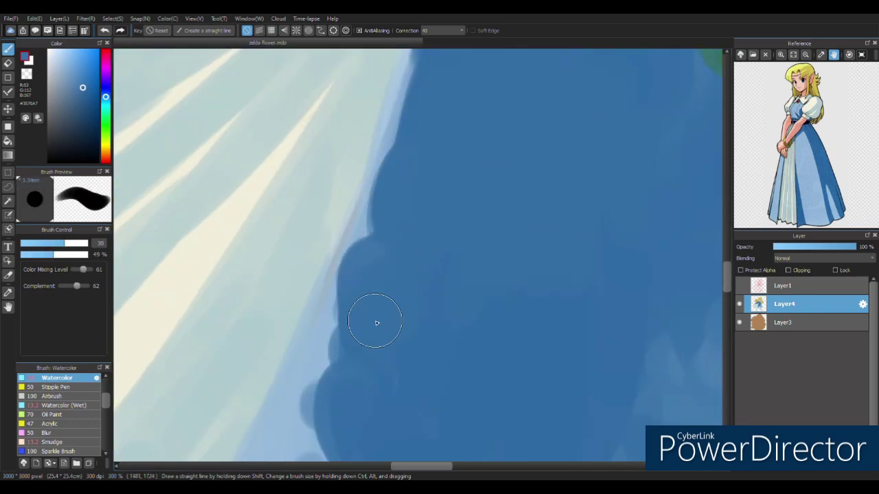
pyautogui.moveTo(376, 323)
pyautogui.mouseDown()
pyautogui.moveTo(344, 364)
pyautogui.moveTo(371, 373)
pyautogui.moveTo(352, 369)
pyautogui.moveTo(387, 250)
pyautogui.moveTo(406, 373)
pyautogui.moveTo(441, 378)
pyautogui.moveTo(523, 233)
pyautogui.moveTo(543, 135)
pyautogui.moveTo(537, 192)
pyautogui.moveTo(487, 163)
pyautogui.moveTo(501, 137)
pyautogui.moveTo(256, 171)
pyautogui.moveTo(501, 273)
pyautogui.moveTo(409, 264)
pyautogui.moveTo(399, 169)
pyautogui.moveTo(380, 194)
pyautogui.moveTo(558, 296)
pyautogui.moveTo(553, 320)
pyautogui.moveTo(510, 257)
pyautogui.moveTo(402, 151)
pyautogui.moveTo(391, 78)
pyautogui.moveTo(274, 254)
pyautogui.moveTo(312, 197)
pyautogui.moveTo(382, 287)
pyautogui.moveTo(258, 289)
pyautogui.moveTo(298, 324)
pyautogui.moveTo(435, 289)
pyautogui.moveTo(394, 262)
pyautogui.moveTo(291, 298)
pyautogui.moveTo(352, 264)
pyautogui.moveTo(478, 293)
pyautogui.moveTo(482, 321)
pyautogui.moveTo(368, 323)
pyautogui.mouseUp()
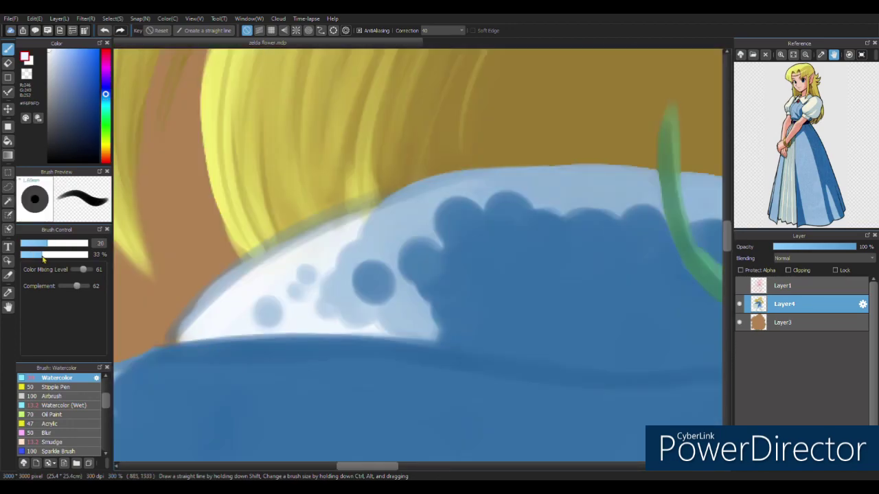
# Clean the white edge of the petal below the hair, and blend sampled light blue into the petals' scalloped pattern
pyautogui.moveTo(171, 343)
pyautogui.mouseDown()
pyautogui.moveTo(287, 244)
pyautogui.moveTo(424, 182)
pyautogui.moveTo(259, 267)
pyautogui.mouseUp()
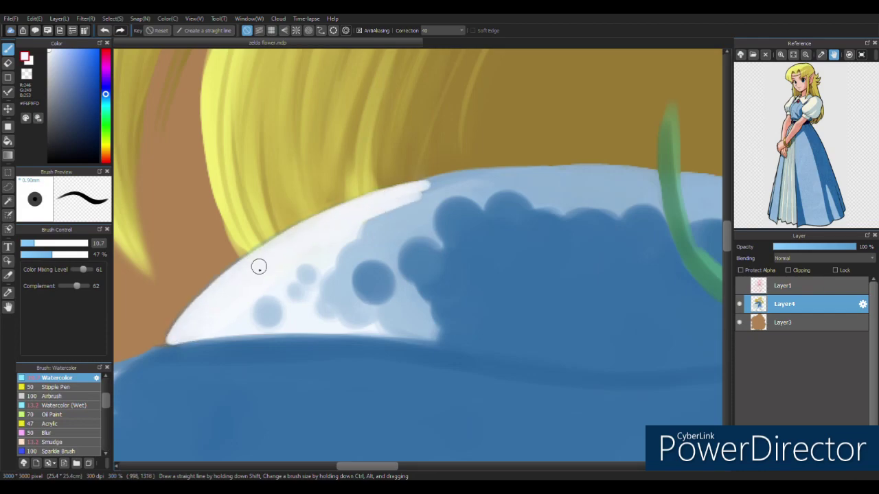
pyautogui.keyDown('alt'); pyautogui.click(470, 193); pyautogui.keyUp('alt')
pyautogui.moveTo(421, 186); pyautogui.dragTo(428, 195)
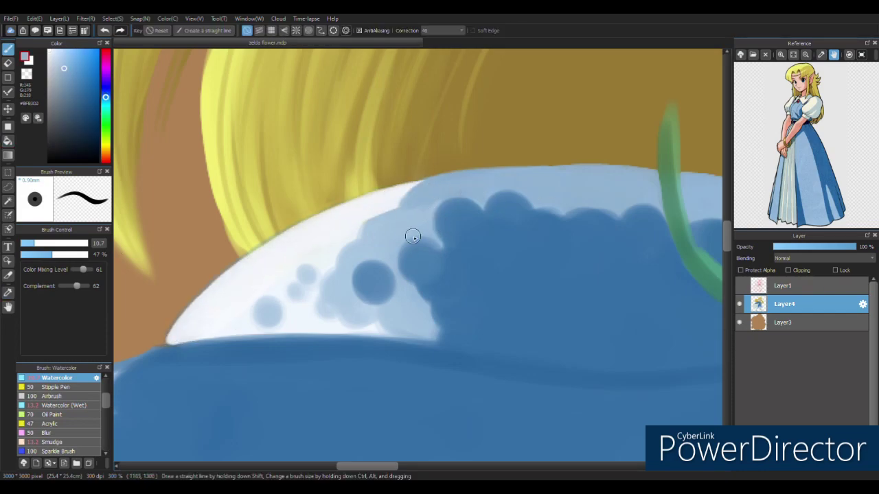
pyautogui.keyDown('alt'); pyautogui.click(409, 218); pyautogui.keyUp('alt')
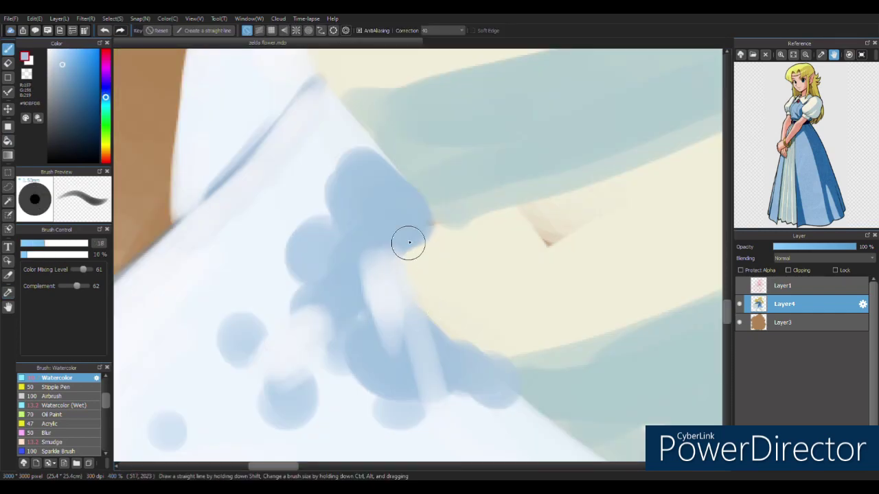
pyautogui.moveTo(407, 239)
pyautogui.mouseDown()
pyautogui.moveTo(402, 226)
pyautogui.moveTo(330, 277)
pyautogui.moveTo(314, 325)
pyautogui.moveTo(367, 308)
pyautogui.moveTo(428, 321)
pyautogui.moveTo(388, 339)
pyautogui.moveTo(405, 369)
pyautogui.moveTo(447, 368)
pyautogui.moveTo(304, 372)
pyautogui.moveTo(243, 350)
pyautogui.moveTo(331, 314)
pyautogui.mouseUp()
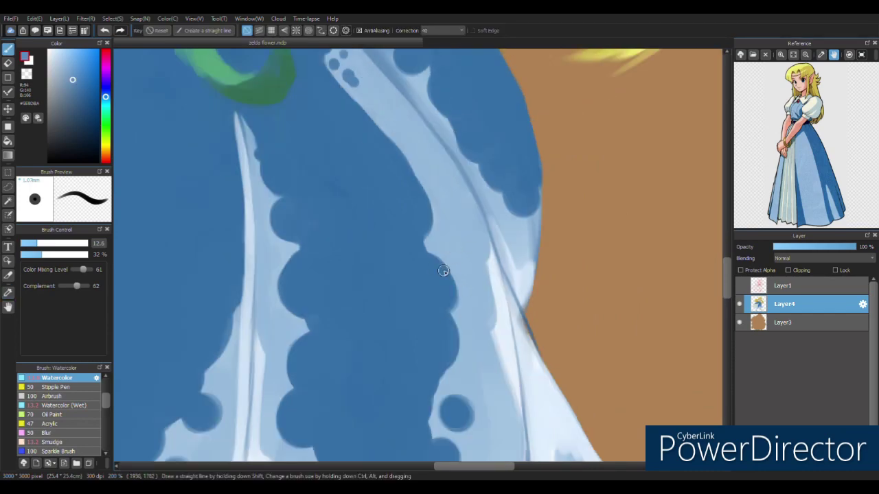
# Extend the centre petal's scalloped dark blue edge with sampled dark blue and add a small round spot beside it
pyautogui.keyDown('alt'); pyautogui.click(444, 271); pyautogui.keyUp('alt')
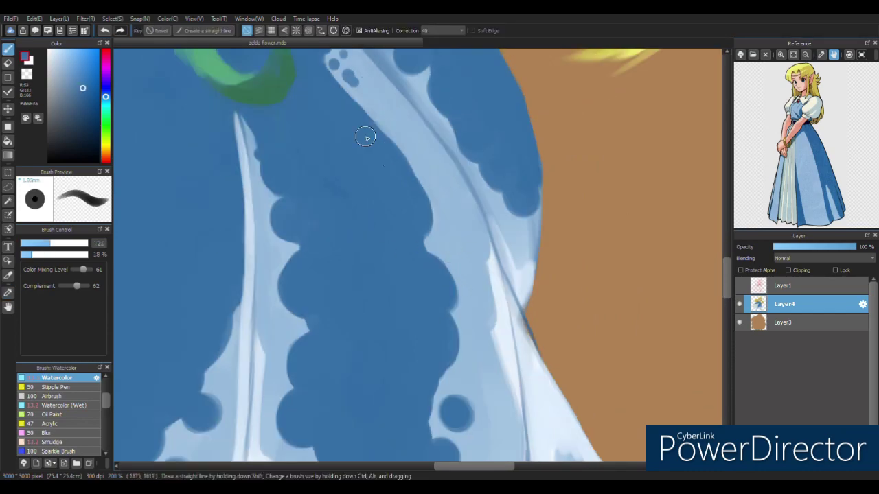
pyautogui.moveTo(393, 131); pyautogui.dragTo(373, 203)
pyautogui.moveTo(456, 392)
pyautogui.mouseDown()
pyautogui.moveTo(451, 290)
pyautogui.moveTo(429, 186)
pyautogui.mouseUp()
pyautogui.moveTo(382, 154); pyautogui.dragTo(431, 165)
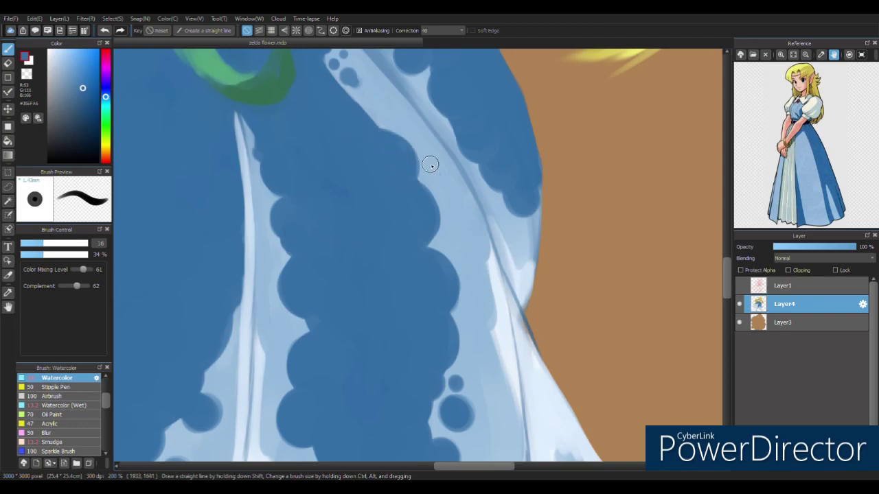
# Extend the scalloped light blue pattern across the lower part of the centre skirt petal
pyautogui.scroll(-3, 296, 354)
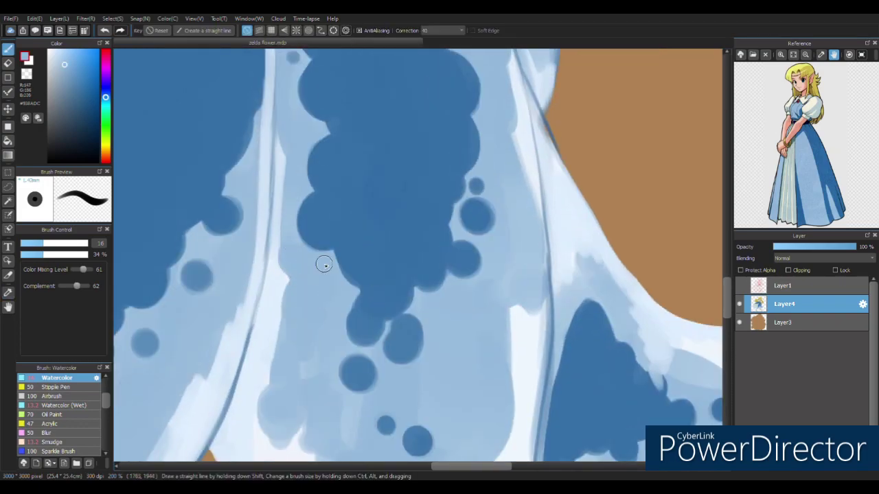
pyautogui.scroll(-1, 319, 295)
pyautogui.scroll(-3, 340, 360)
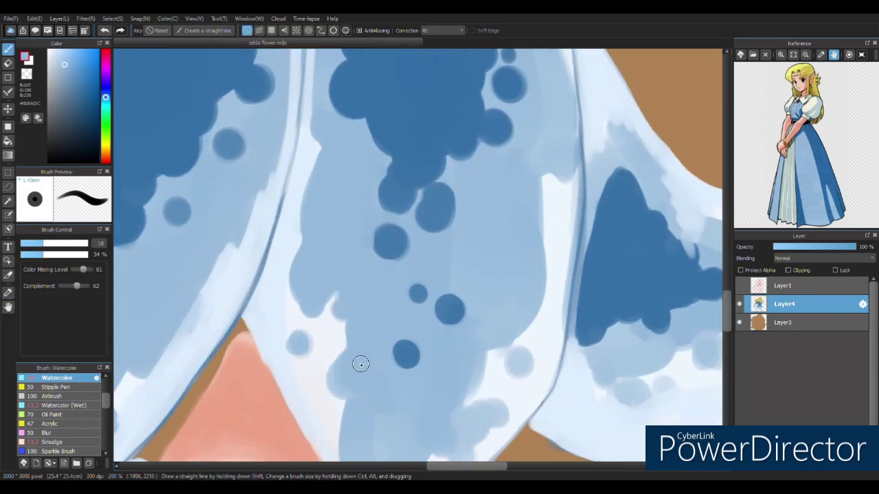
pyautogui.moveTo(348, 352)
pyautogui.mouseDown()
pyautogui.moveTo(435, 367)
pyautogui.moveTo(463, 323)
pyautogui.moveTo(489, 233)
pyautogui.mouseUp()
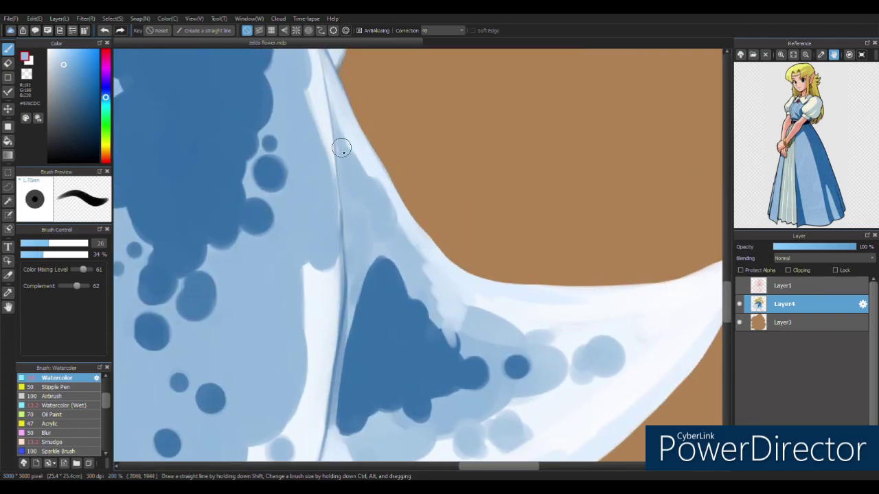
# Build up the scalloped blue pattern and spots on the long pointed petal, and outline its lower edge in pale blue-grey
pyautogui.moveTo(404, 232)
pyautogui.mouseDown()
pyautogui.moveTo(429, 313)
pyautogui.moveTo(431, 269)
pyautogui.moveTo(481, 342)
pyautogui.moveTo(508, 364)
pyautogui.moveTo(529, 330)
pyautogui.moveTo(645, 337)
pyautogui.mouseUp()
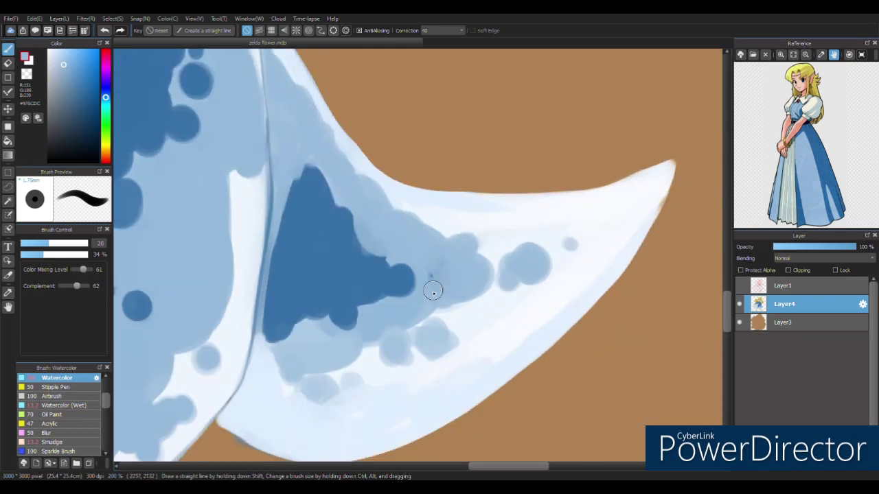
pyautogui.moveTo(433, 291)
pyautogui.mouseDown()
pyautogui.moveTo(310, 391)
pyautogui.moveTo(261, 370)
pyautogui.moveTo(339, 308)
pyautogui.moveTo(280, 178)
pyautogui.moveTo(278, 113)
pyautogui.moveTo(318, 166)
pyautogui.moveTo(264, 331)
pyautogui.moveTo(404, 294)
pyautogui.moveTo(364, 349)
pyautogui.moveTo(339, 147)
pyautogui.moveTo(321, 129)
pyautogui.mouseUp()
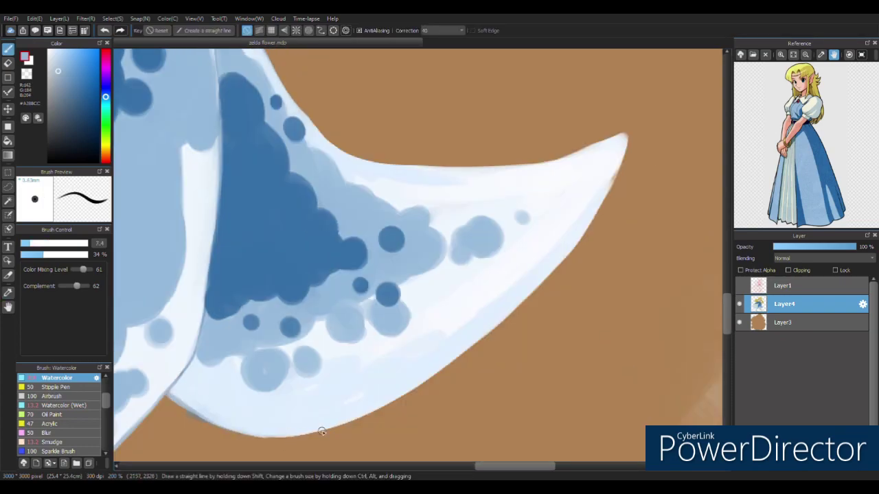
pyautogui.moveTo(358, 418); pyautogui.dragTo(539, 287)
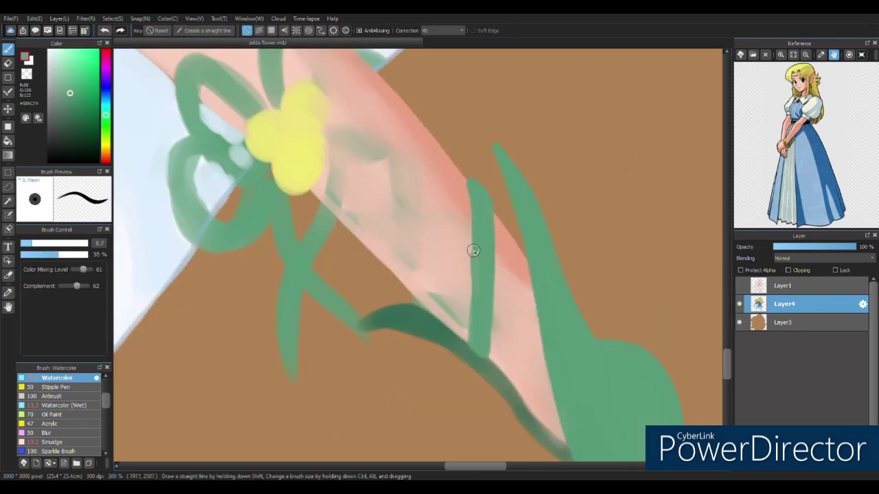
# Paint a green vine strap across the lower leg, and clean stray green off the leg with sampled skin tone
pyautogui.moveTo(415, 300); pyautogui.dragTo(534, 295)
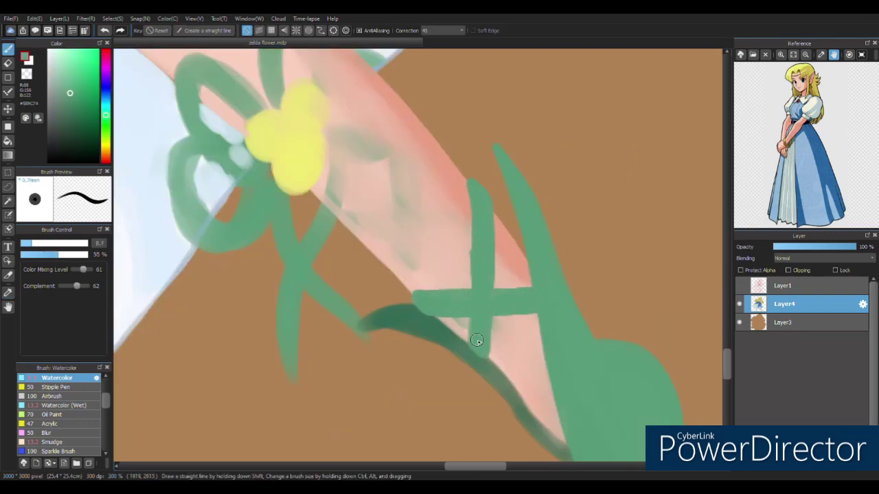
pyautogui.keyDown('alt'); pyautogui.click(449, 319); pyautogui.keyUp('alt')
pyautogui.moveTo(371, 156); pyautogui.dragTo(400, 178)
pyautogui.keyDown('alt'); pyautogui.click(510, 309); pyautogui.keyUp('alt')
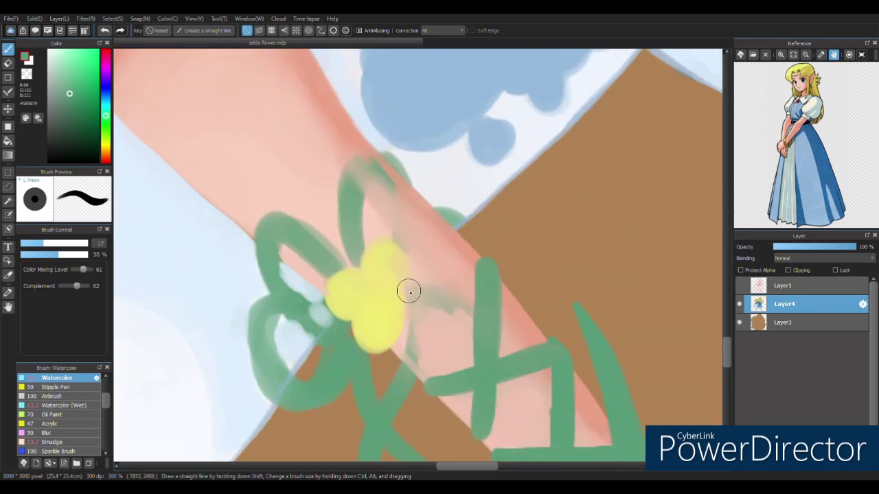
# Redraw the green petal loops around the yellow flower centre and strengthen the stem below it
pyautogui.moveTo(408, 291)
pyautogui.mouseDown()
pyautogui.moveTo(357, 265)
pyautogui.moveTo(262, 364)
pyautogui.moveTo(323, 275)
pyautogui.mouseUp()
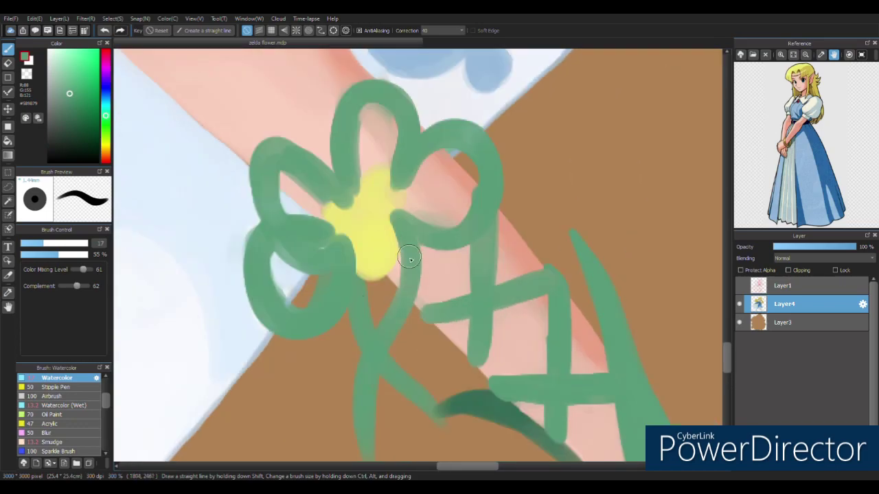
pyautogui.moveTo(385, 295)
pyautogui.mouseDown()
pyautogui.moveTo(432, 333)
pyautogui.moveTo(425, 313)
pyautogui.mouseUp()
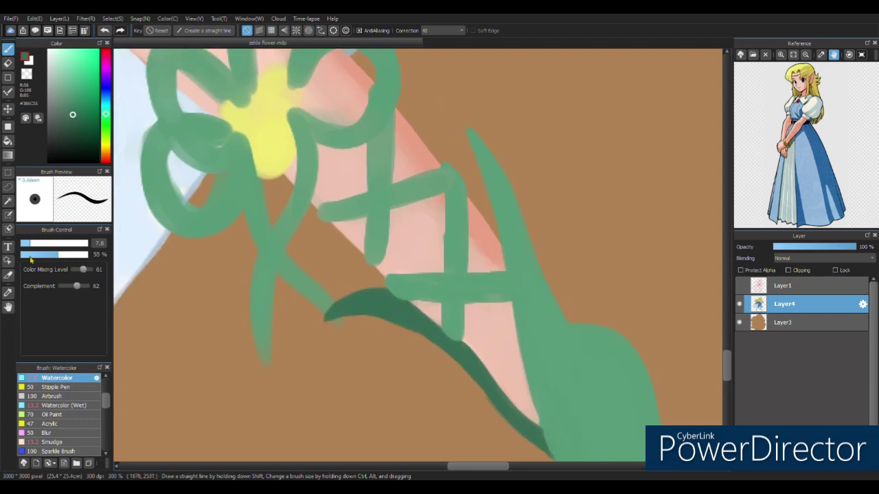
# Shade the edges of the crossing leg straps and the green shoe softly with dark green
pyautogui.moveTo(457, 186); pyautogui.dragTo(453, 335)
pyautogui.moveTo(391, 294); pyautogui.dragTo(510, 302)
pyautogui.moveTo(320, 217); pyautogui.dragTo(445, 181)
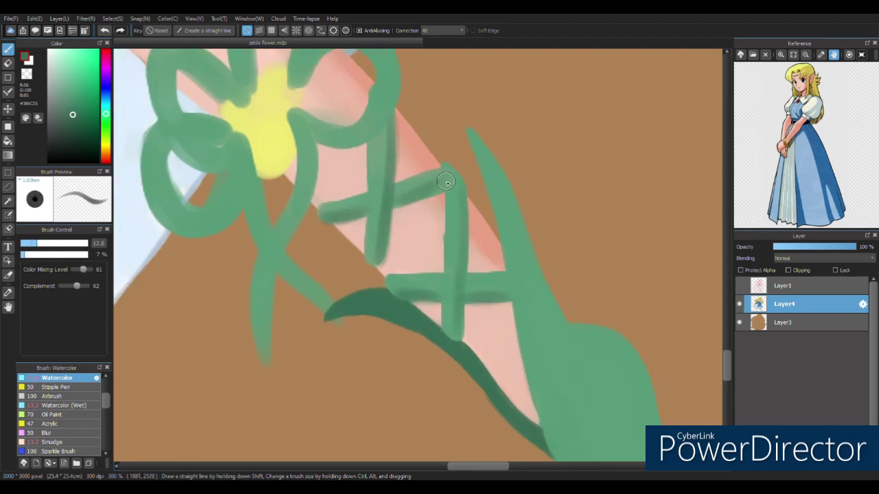
pyautogui.hscroll(5, 445, 182)
pyautogui.scroll(-5, 411, 260)
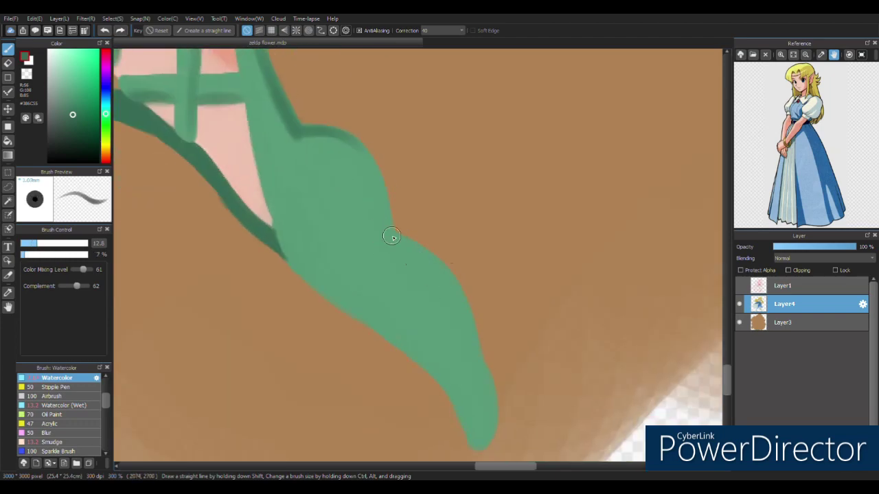
pyautogui.moveTo(391, 236)
pyautogui.mouseDown()
pyautogui.moveTo(491, 421)
pyautogui.moveTo(351, 146)
pyautogui.mouseUp()
# Add soft dark green shading to the flower's petal loops and the vine stems below them
pyautogui.scroll(5, 345, 216)
pyautogui.hscroll(-5, 346, 215)
pyautogui.moveTo(330, 383)
pyautogui.mouseDown()
pyautogui.moveTo(343, 251)
pyautogui.moveTo(432, 165)
pyautogui.mouseUp()
pyautogui.scroll(-3, 360, 289)
pyautogui.scroll(2, 360, 288)
pyautogui.moveTo(453, 254)
pyautogui.mouseDown()
pyautogui.moveTo(373, 166)
pyautogui.moveTo(305, 206)
pyautogui.moveTo(247, 281)
pyautogui.moveTo(302, 172)
pyautogui.mouseUp()
pyautogui.moveTo(226, 151)
pyautogui.mouseDown()
pyautogui.moveTo(298, 245)
pyautogui.moveTo(219, 288)
pyautogui.moveTo(295, 290)
pyautogui.mouseUp()
# Pick a lighter green and paint highlights along the flower's petal loops
pyautogui.click(72, 69)
pyautogui.moveTo(268, 155)
pyautogui.mouseDown()
pyautogui.moveTo(226, 226)
pyautogui.moveTo(288, 344)
pyautogui.mouseUp()
pyautogui.moveTo(371, 103); pyautogui.dragTo(305, 169)
pyautogui.moveTo(306, 134); pyautogui.dragTo(302, 186)
pyautogui.moveTo(460, 138); pyautogui.dragTo(398, 254)
# Paint light green highlights along the hanging vine stem and the crossing straps on the leg
pyautogui.scroll(-2, 317, 363)
pyautogui.moveTo(323, 316); pyautogui.dragTo(316, 419)
pyautogui.moveTo(426, 200); pyautogui.dragTo(427, 312)
pyautogui.moveTo(507, 254); pyautogui.dragTo(507, 354)
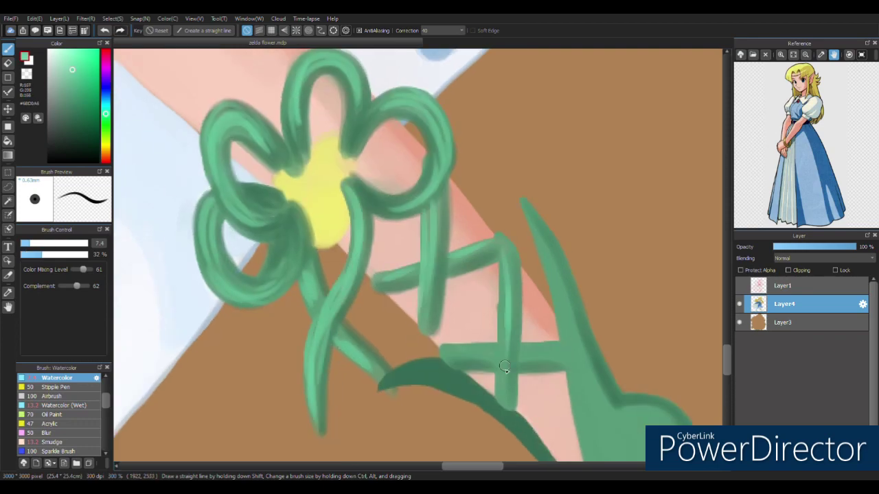
pyautogui.moveTo(504, 296); pyautogui.dragTo(505, 395)
pyautogui.moveTo(446, 349); pyautogui.dragTo(493, 348)
pyautogui.scroll(-5, 412, 274)
pyautogui.scroll(6, 412, 274)
# Pick a slightly darker green and add short touch-up strokes to the vine details
pyautogui.click(76, 83)
pyautogui.moveTo(385, 233); pyautogui.dragTo(415, 205)
pyautogui.moveTo(408, 264); pyautogui.dragTo(417, 278)
pyautogui.moveTo(374, 230)
pyautogui.mouseDown()
pyautogui.moveTo(392, 226)
pyautogui.moveTo(411, 271)
pyautogui.mouseUp()
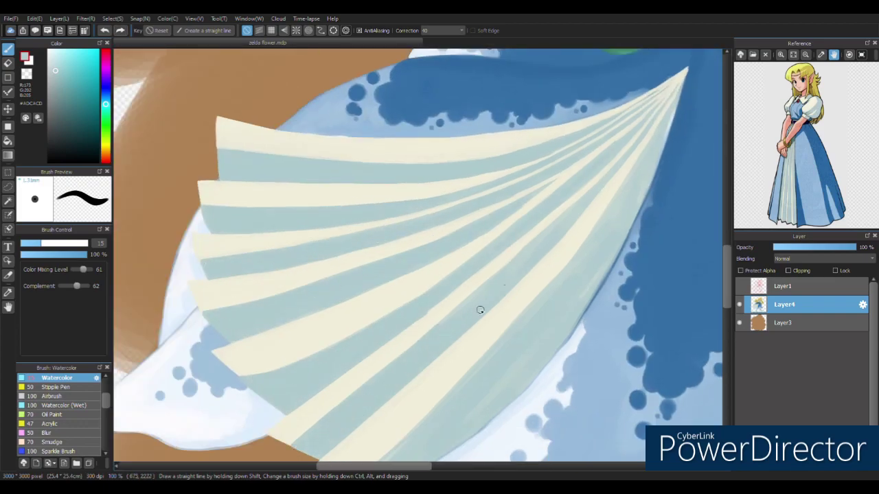
# Touch up the tip of the striped skirt panel, and shade its outer edge in grey-teal at 22% opacity
pyautogui.scroll(-3, 459, 333)
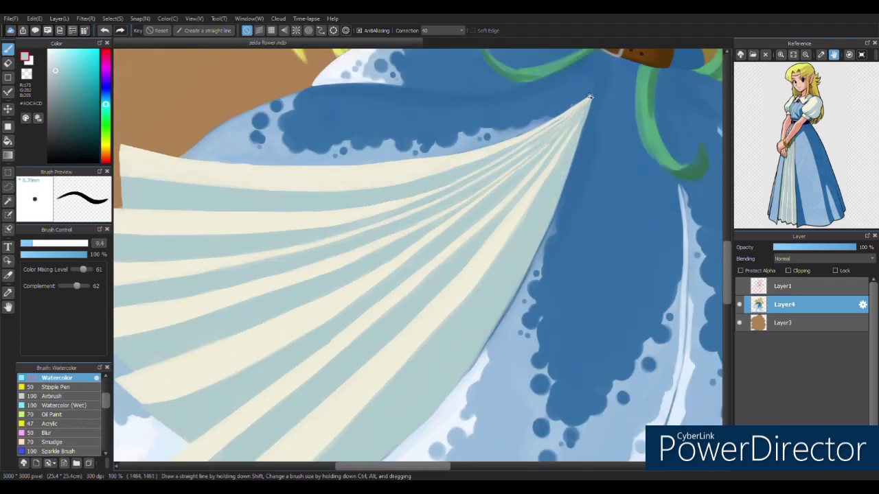
pyautogui.keyDown('alt'); pyautogui.click(570, 116); pyautogui.keyUp('alt')
pyautogui.keyDown('alt'); pyautogui.click(594, 98); pyautogui.keyUp('alt')
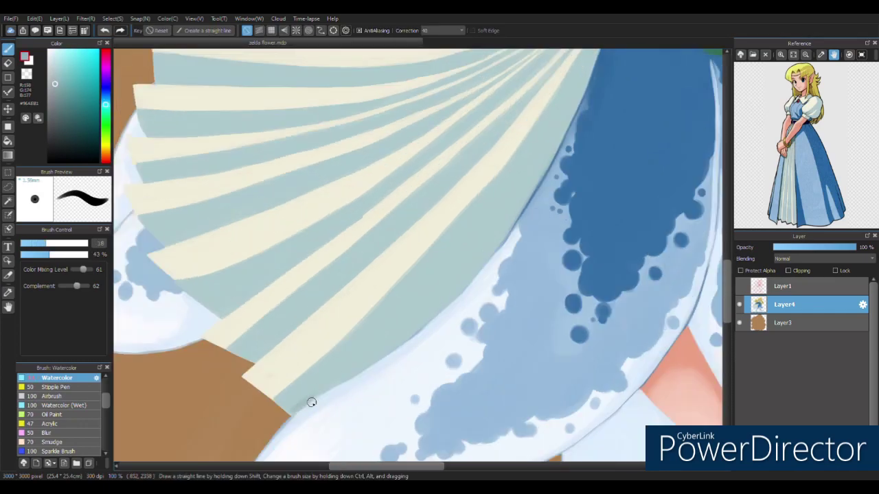
pyautogui.click(36, 256)
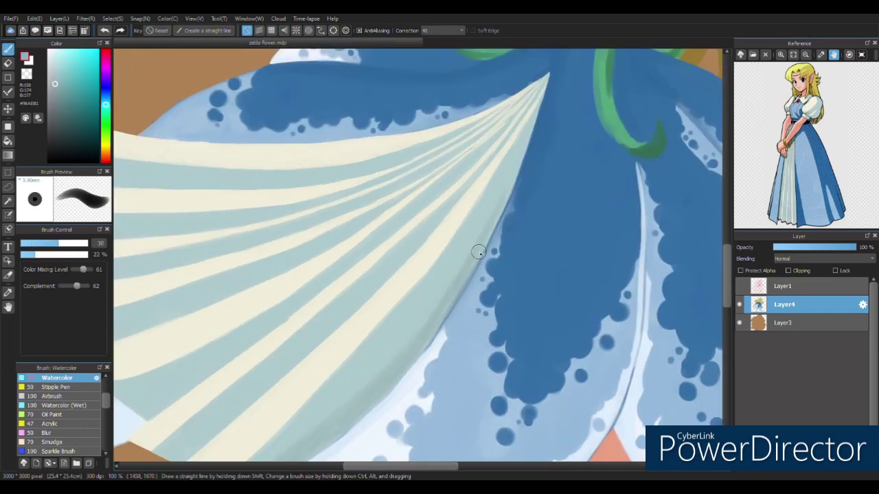
pyautogui.moveTo(476, 247); pyautogui.dragTo(547, 74)
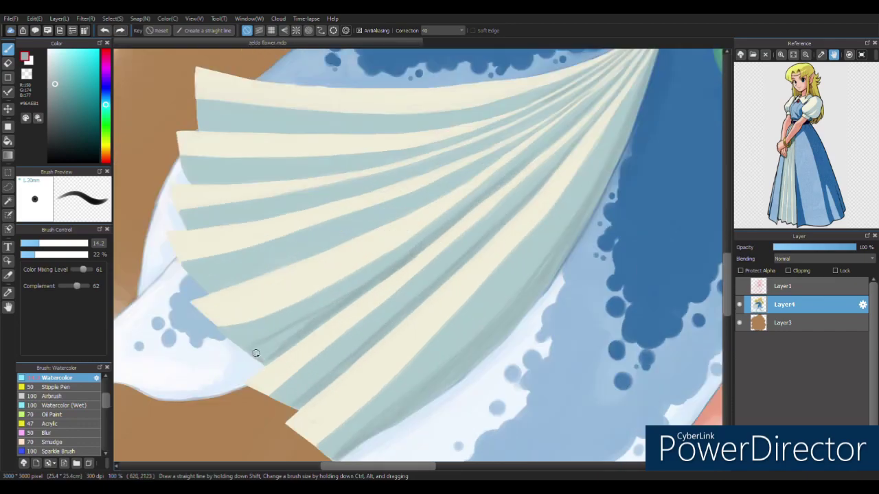
# Shade the lower edges of the panel's teal stripes in grey-teal and sample a tone to blend the outer shadow
pyautogui.moveTo(255, 354)
pyautogui.mouseDown()
pyautogui.moveTo(215, 287)
pyautogui.moveTo(367, 222)
pyautogui.moveTo(195, 228)
pyautogui.mouseUp()
pyautogui.moveTo(373, 185); pyautogui.dragTo(550, 113)
pyautogui.moveTo(478, 130); pyautogui.dragTo(261, 176)
pyautogui.moveTo(206, 129)
pyautogui.mouseDown()
pyautogui.moveTo(396, 147)
pyautogui.moveTo(553, 96)
pyautogui.mouseUp()
pyautogui.keyDown('alt'); pyautogui.click(520, 295); pyautogui.keyUp('alt')
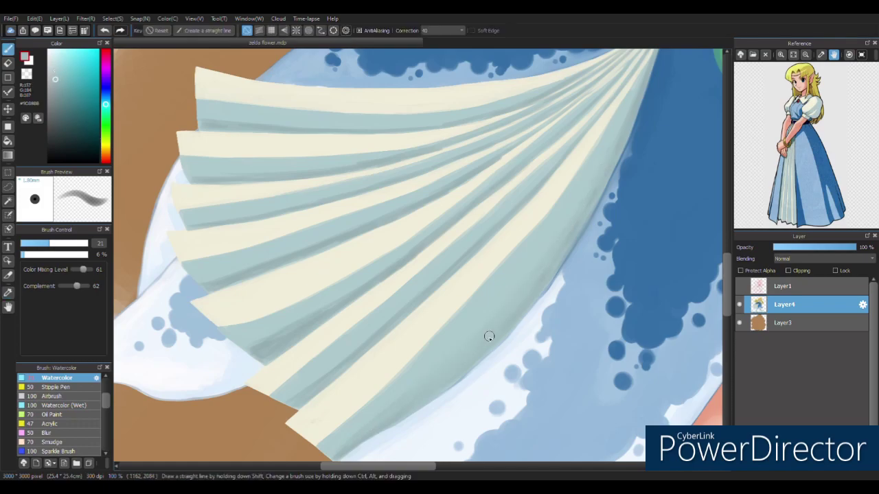
# Blend the shading on the wide teal stripes in grey-teal at 3% opacity, and sample a lighter teal from the panel
pyautogui.moveTo(319, 377); pyautogui.dragTo(440, 273)
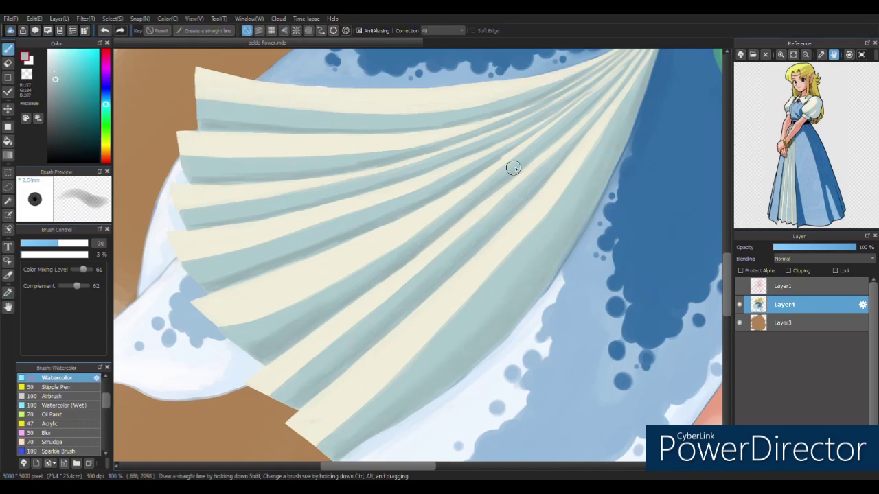
pyautogui.scroll(3, 302, 168)
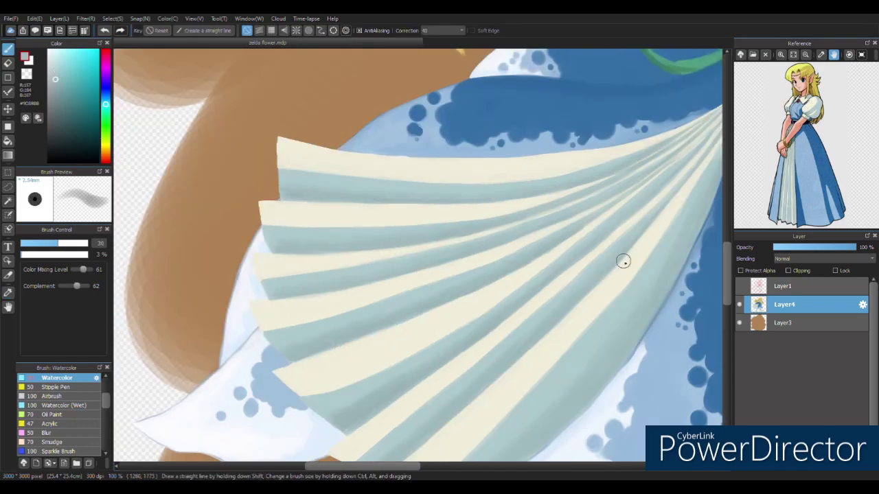
pyautogui.scroll(-3, 430, 256)
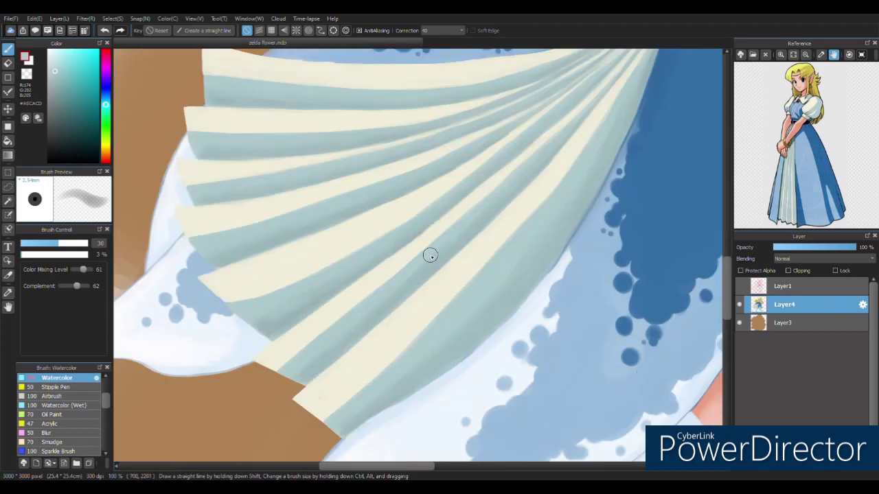
pyautogui.keyDown('alt'); pyautogui.click(510, 281); pyautogui.keyUp('alt')
# Clean up the edges of the cream stripes in cream at 100% opacity with a smaller brush
pyautogui.scroll(-3, 445, 284)
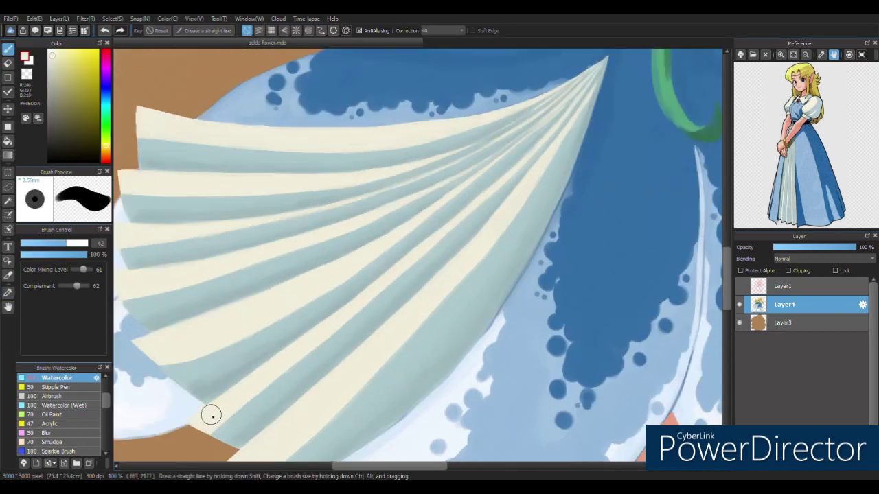
pyautogui.press('[')
pyautogui.press('[')
pyautogui.press('[')
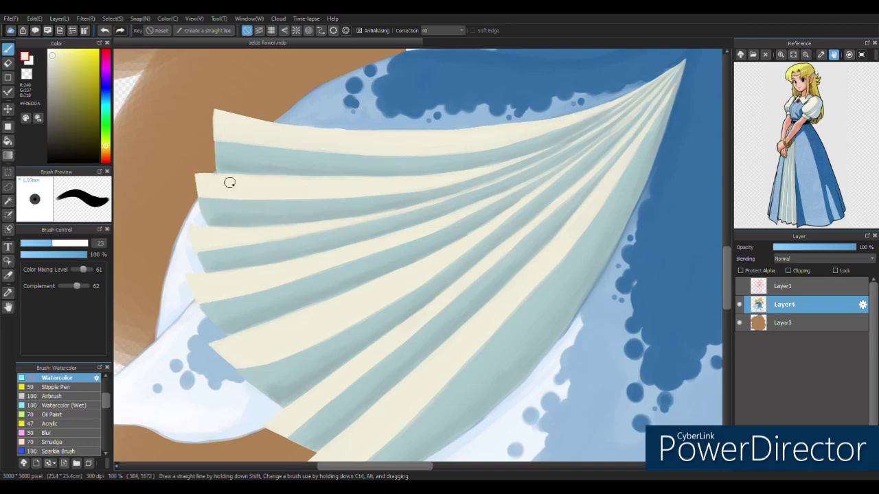
pyautogui.press('[')
pyautogui.press('[')
pyautogui.moveTo(479, 193); pyautogui.dragTo(574, 147)
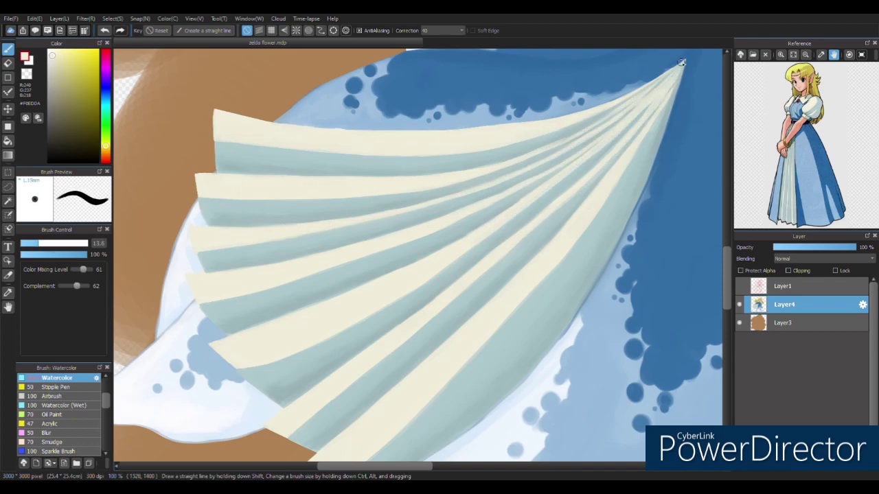
# Sample a stripe tone and shrink the brush for fine touch-ups at the narrow end of the striped panel
pyautogui.keyDown('alt'); pyautogui.click(537, 210); pyautogui.keyUp('alt')
pyautogui.press('[')
pyautogui.press('[')
pyautogui.press('[')
pyautogui.press('[')
pyautogui.press('[')
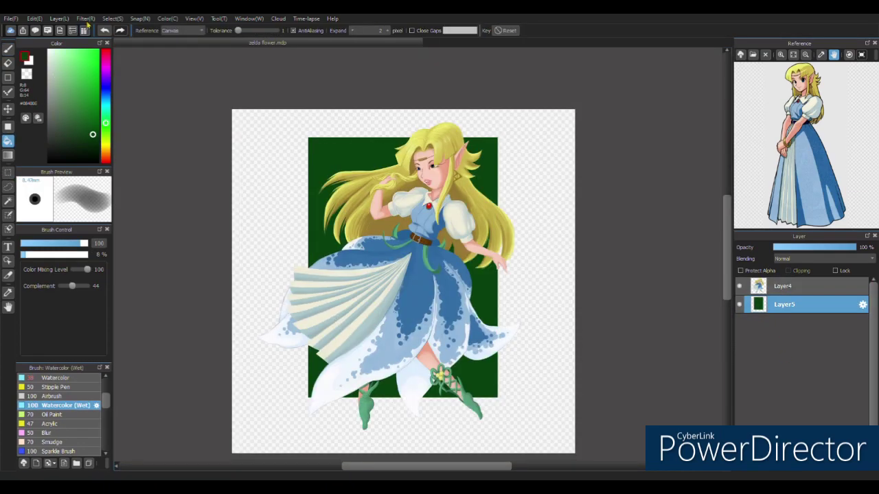
# With the Watercolor brush, draw thick dark green corner lines outside the upper-left and lower-right corners of the green rectangle
pyautogui.press('b')
pyautogui.click(55, 378)
pyautogui.moveTo(336, 407)
pyautogui.mouseDown()
pyautogui.moveTo(510, 407)
pyautogui.moveTo(508, 184)
pyautogui.mouseUp()
pyautogui.moveTo(296, 202)
pyautogui.mouseDown()
pyautogui.moveTo(368, 132)
pyautogui.moveTo(297, 124)
pyautogui.moveTo(371, 125)
pyautogui.mouseUp()
pyautogui.hotkey('ctrl', 'z')
# Add thinner straight dark green lines along all four sides of the green rectangle
pyautogui.press('[')
pyautogui.press('[')
pyautogui.press('[')
pyautogui.press('[')
pyautogui.moveTo(304, 133); pyautogui.dragTo(303, 191)
pyautogui.moveTo(303, 130); pyautogui.dragTo(403, 131)
pyautogui.moveTo(502, 387); pyautogui.dragTo(502, 157)
pyautogui.moveTo(297, 402); pyautogui.dragTo(447, 401)
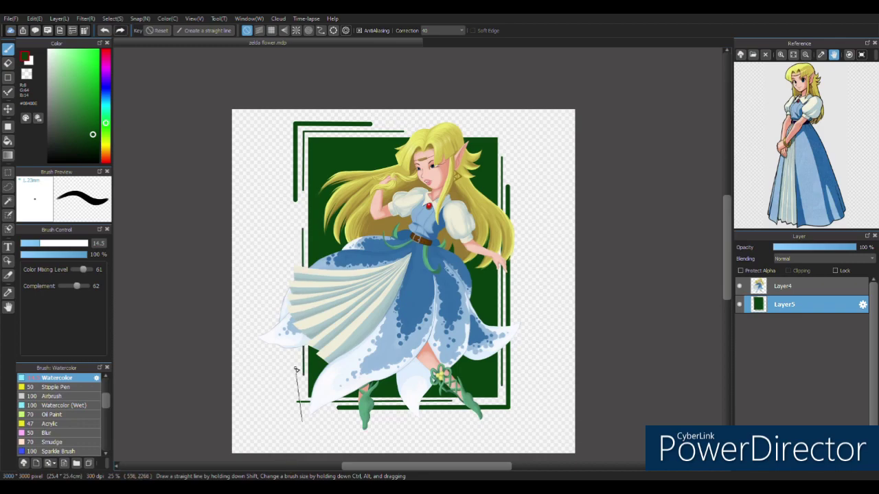
# On a new layer, fill a square selection with gold #D9BE5D and erase its edges to form a triangle
pyautogui.click(9, 171)
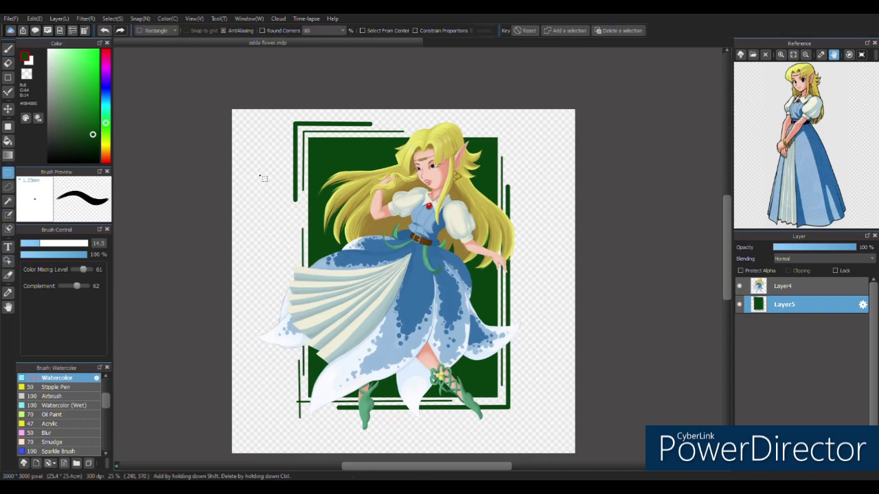
pyautogui.moveTo(258, 172); pyautogui.dragTo(341, 255)
pyautogui.hotkey('ctrl', 'shift', 'n')
pyautogui.press('g')
pyautogui.click(309, 233)
pyautogui.press('b')
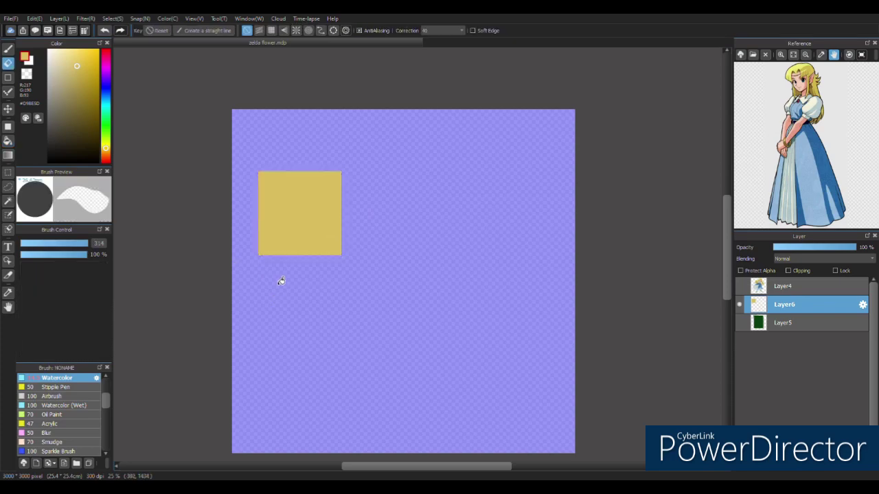
pyautogui.moveTo(354, 171)
pyautogui.mouseDown()
pyautogui.moveTo(294, 274)
pyautogui.moveTo(343, 288)
pyautogui.mouseUp()
pyautogui.hotkey('ctrl', 'd')
# Place the gold triangle beside the hair on the upper left, and put two copies at the frame's lower left and lower right
pyautogui.press('v')
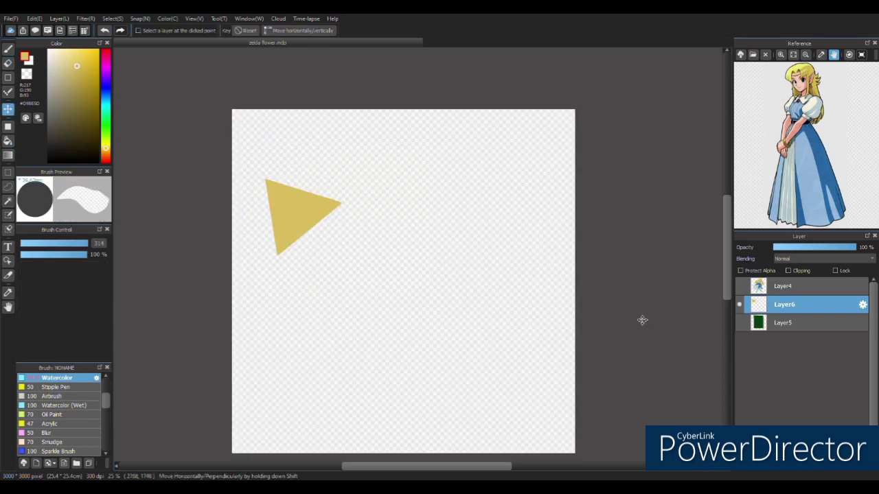
pyautogui.moveTo(302, 219); pyautogui.dragTo(307, 200)
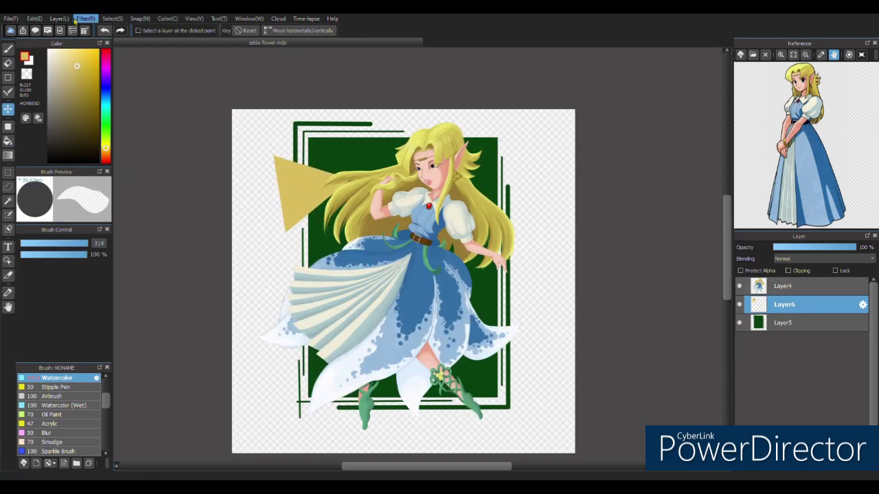
pyautogui.hotkey('ctrl', 'j')
pyautogui.hotkey('ctrl', 'j')
pyautogui.moveTo(309, 206); pyautogui.dragTo(288, 350)
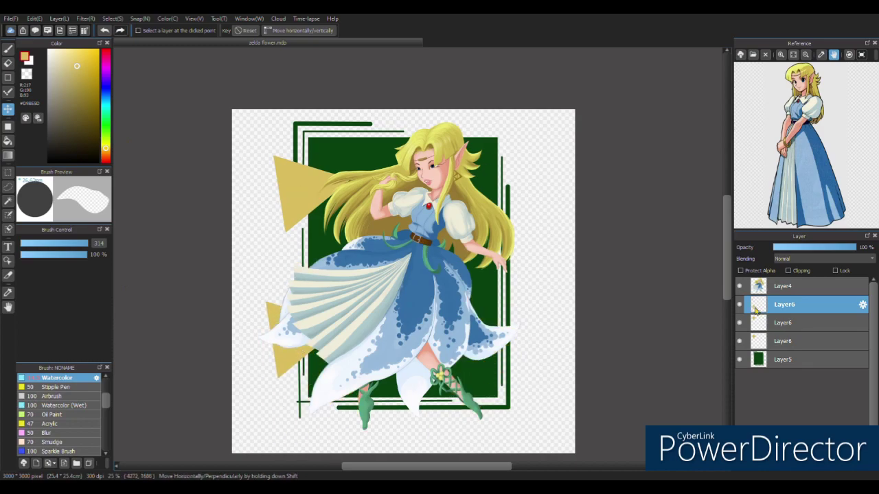
pyautogui.moveTo(355, 180); pyautogui.dragTo(561, 328)
pyautogui.click(301, 200)
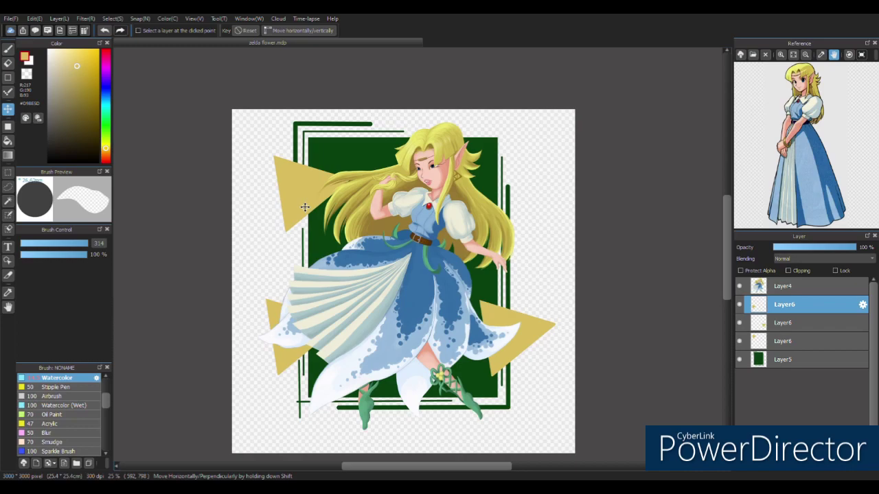
# On a new layer, draw thin straight white accent lines just inside the edges of the green rectangle
pyautogui.hotkey('ctrl', 'shift', 'n')
pyautogui.press('b')
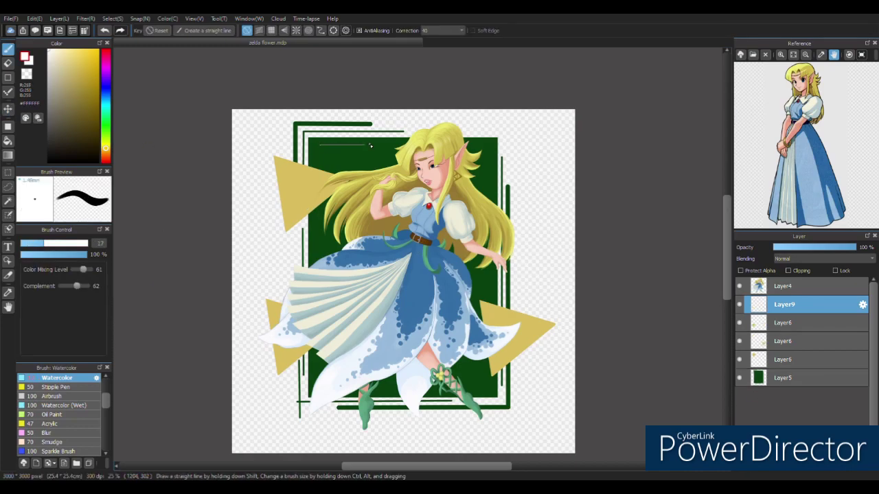
pyautogui.moveTo(318, 145); pyautogui.dragTo(395, 145)
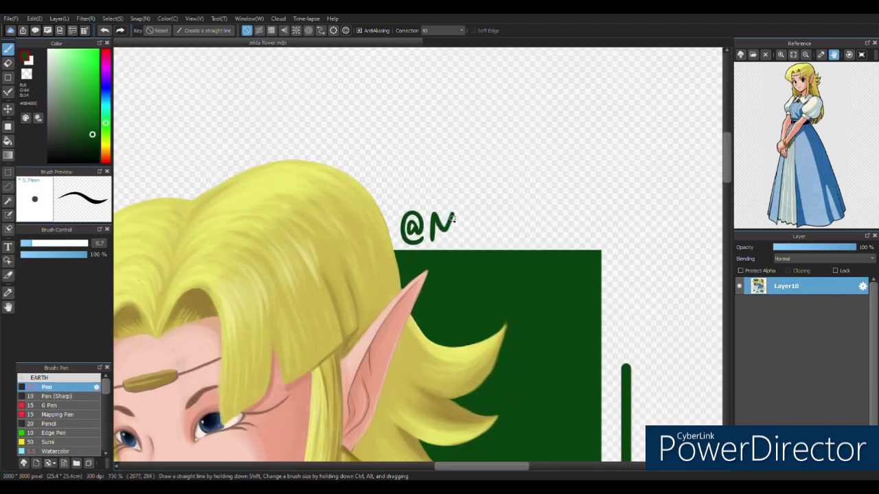
# Sign the artwork with the Pen brush in dark green, writing the artist's handle above the rectangle and 2023 vertically beside it
pyautogui.moveTo(455, 219)
pyautogui.mouseDown()
pyautogui.moveTo(496, 232)
pyautogui.moveTo(549, 228)
pyautogui.moveTo(620, 261)
pyautogui.moveTo(631, 330)
pyautogui.mouseUp()
pyautogui.hotkey('ctrl', 'z')
pyautogui.hotkey('ctrl', 'z')
pyautogui.moveTo(622, 286); pyautogui.dragTo(622, 335)
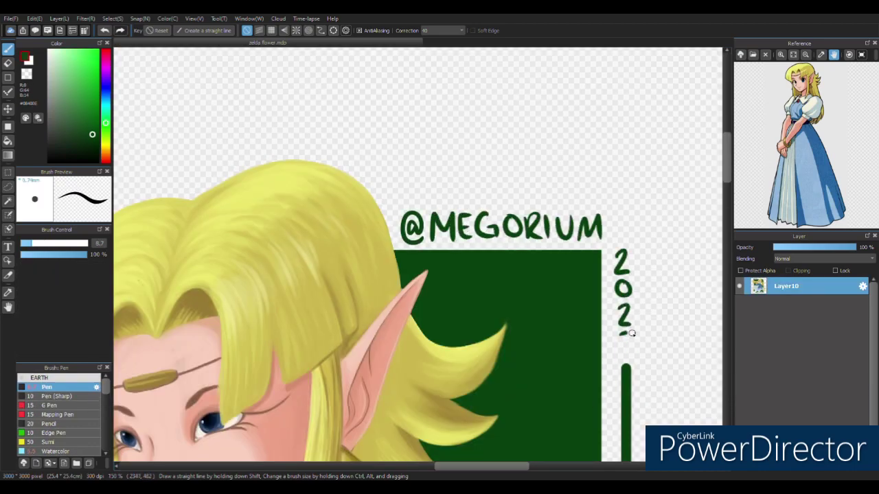
# Select the digits 20 of the vertical year and nudge them right to line up with the digits 23
pyautogui.moveTo(376, 96); pyautogui.dragTo(431, 239)
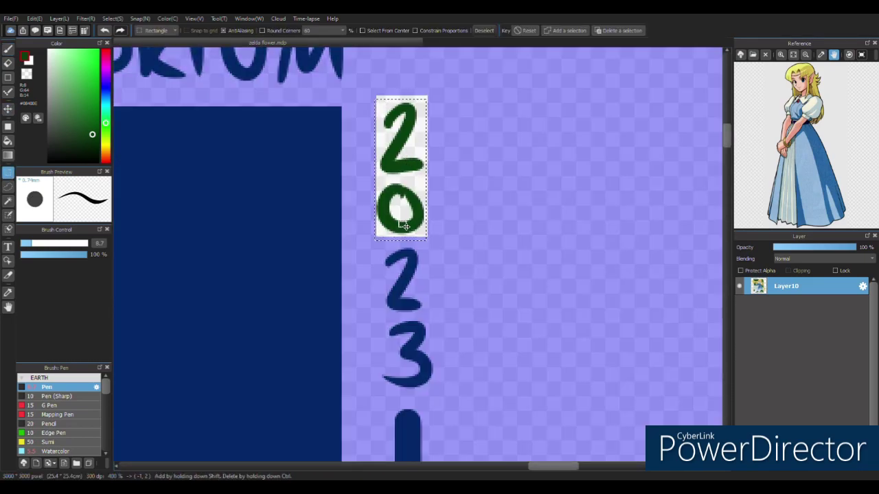
pyautogui.press('v')
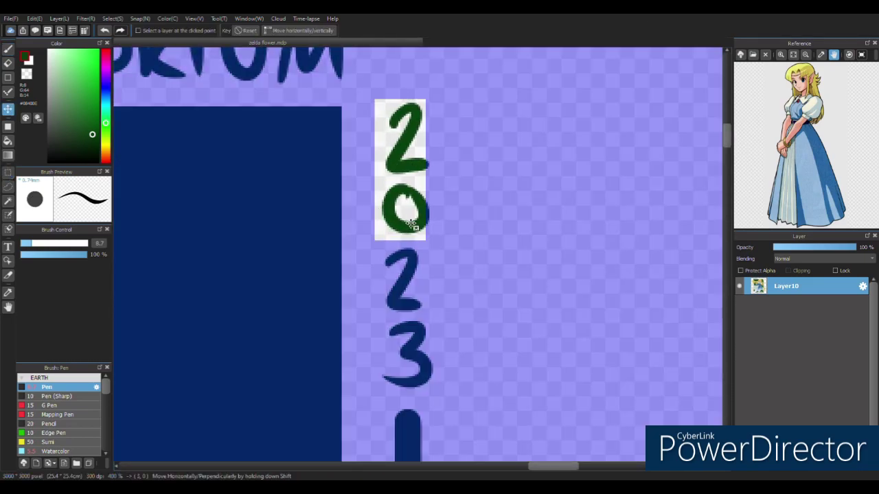
pyautogui.scroll(-5, 460, 232)
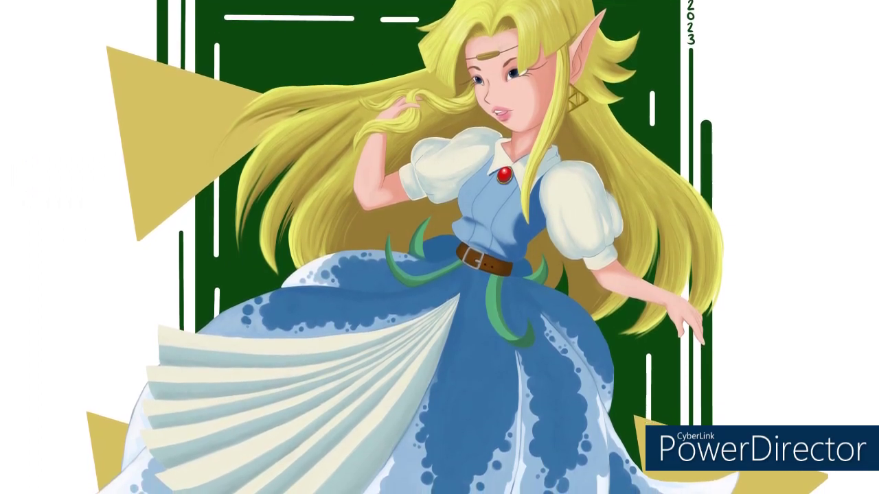